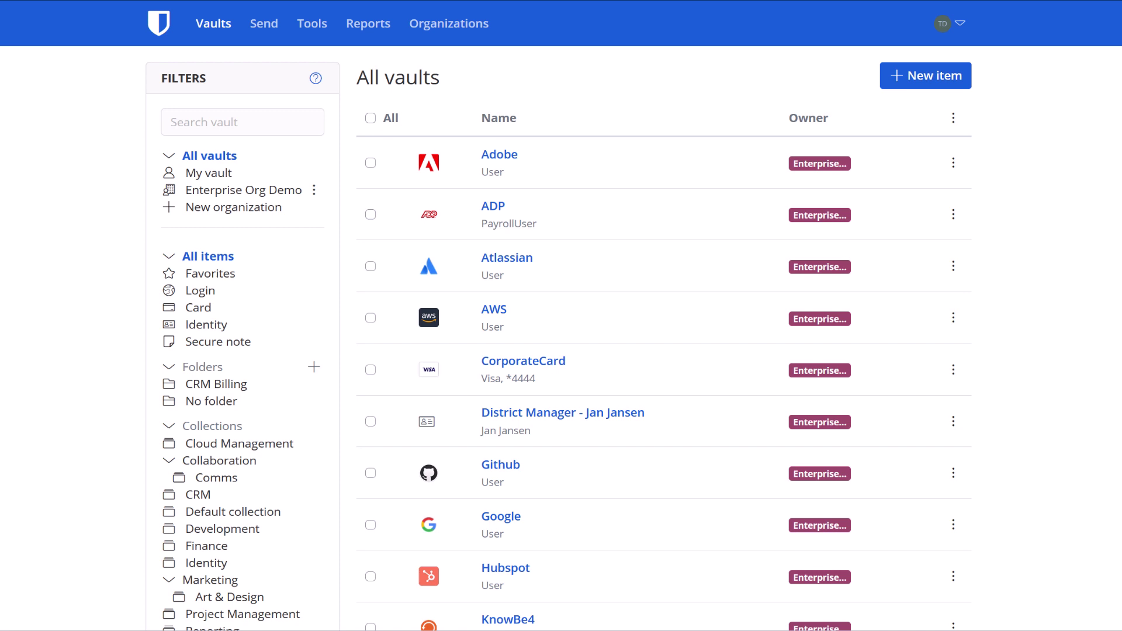
- Open the Enterprise Org Demo organization's Members page to list its three members
click(490, 28)
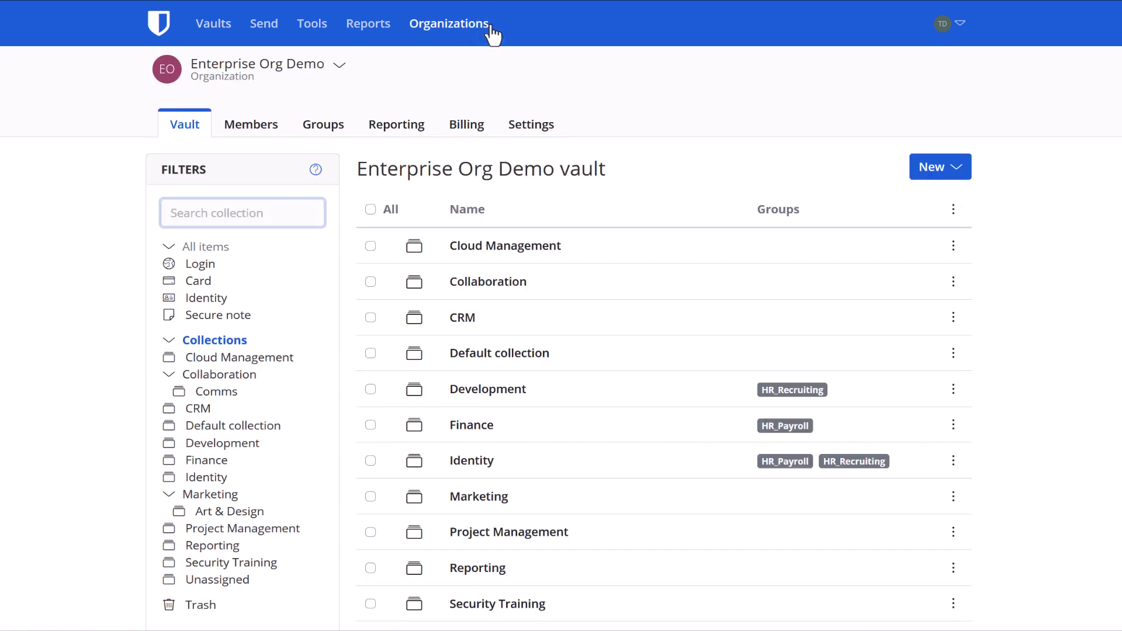
click(277, 139)
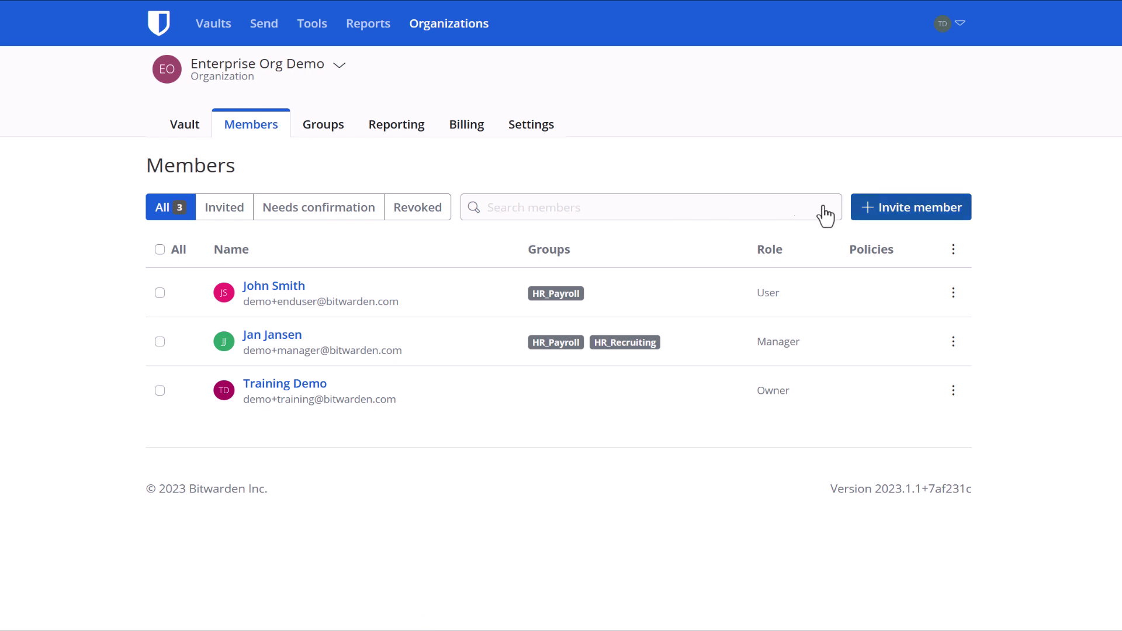
- Start a new member invitation and enter the invitee's e-mail address
click(910, 226)
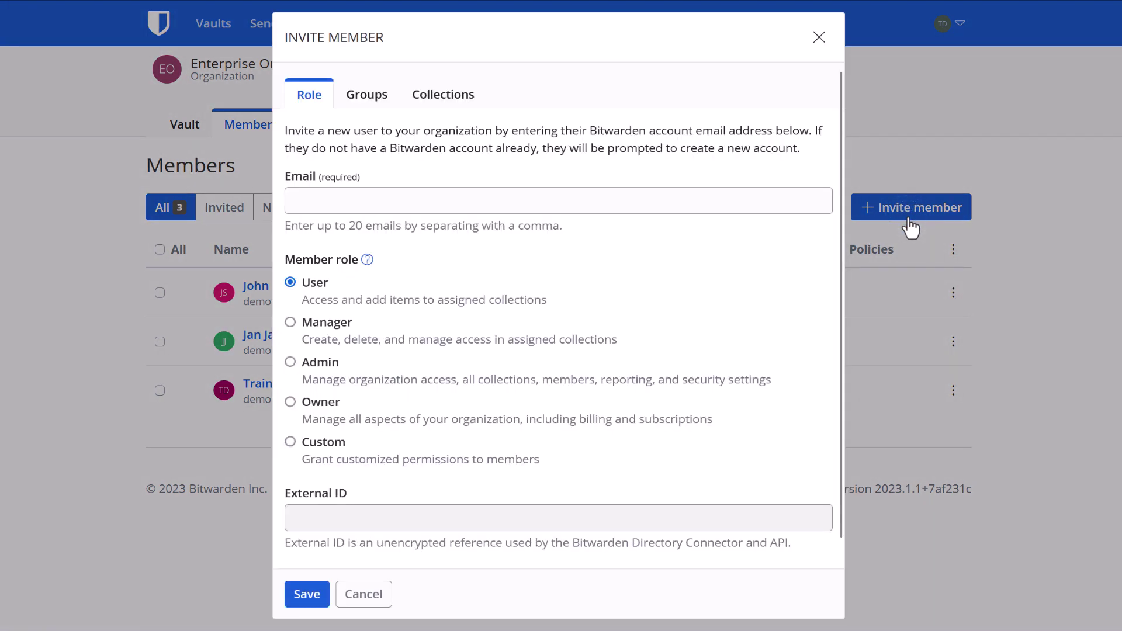
click(658, 209)
text(testuser)
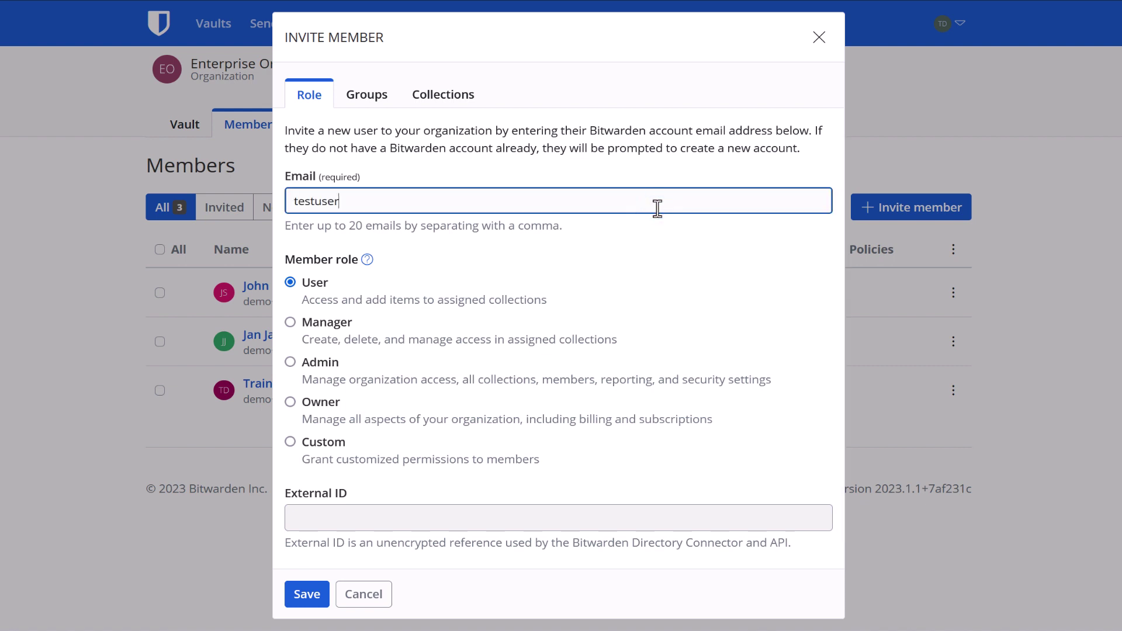
text(@test.com)
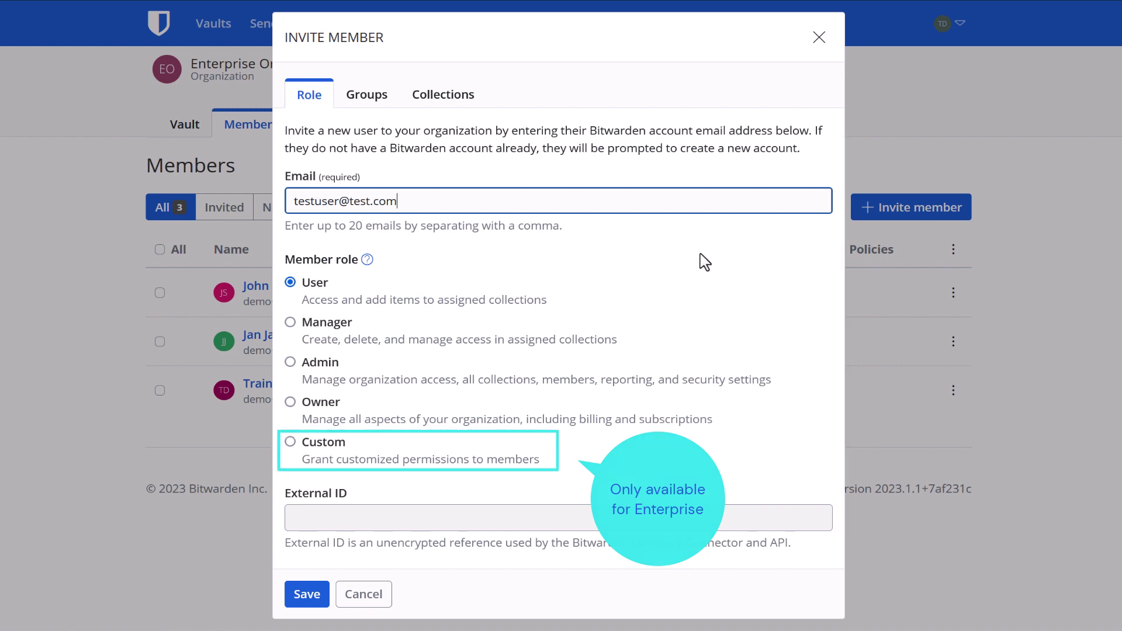
- Give the invitee the Custom role and scroll to its permission options
click(295, 449)
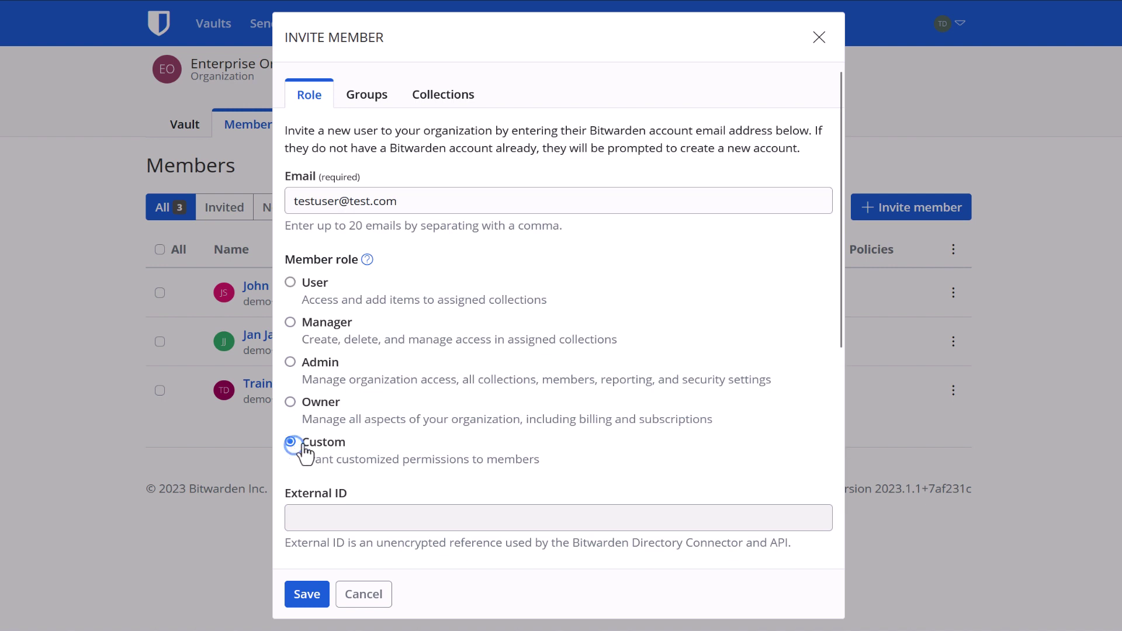
scroll(783, 304, down, 2)
scroll(783, 304, down, 5)
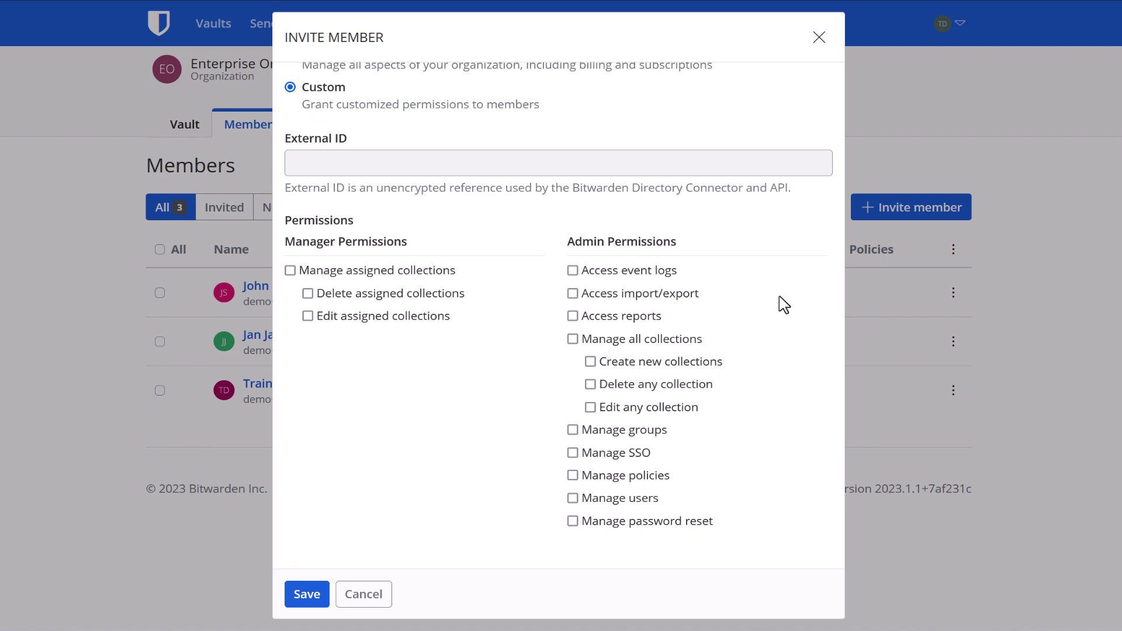
scroll(784, 304, down, 1)
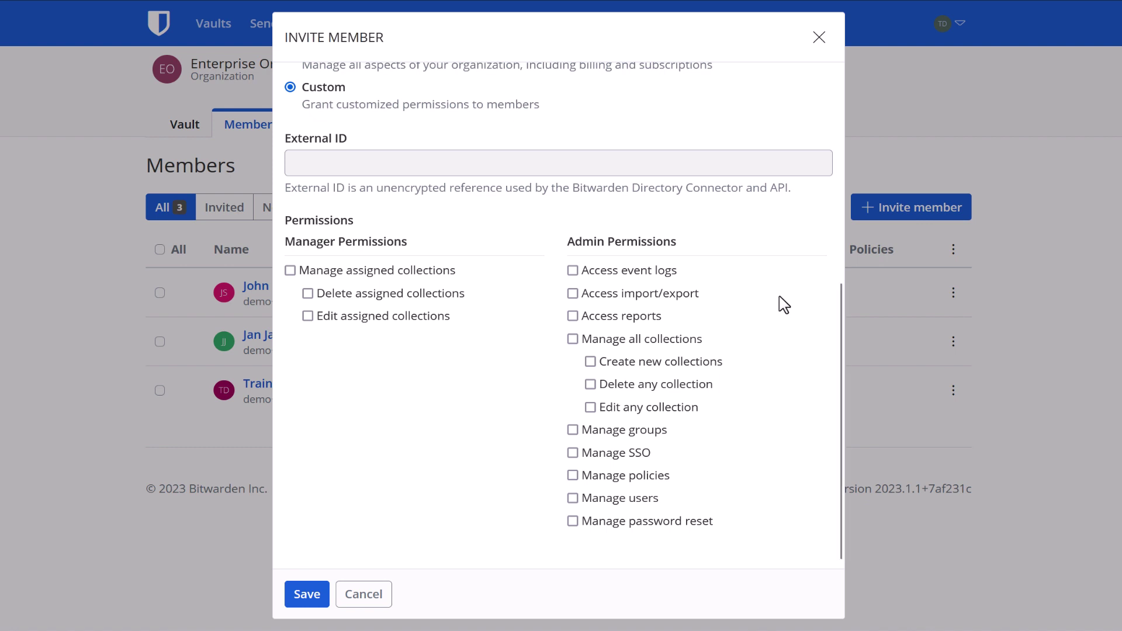
- Try the event logs, reports, manage users and password reset permissions, then clear password reset
click(572, 273)
click(574, 319)
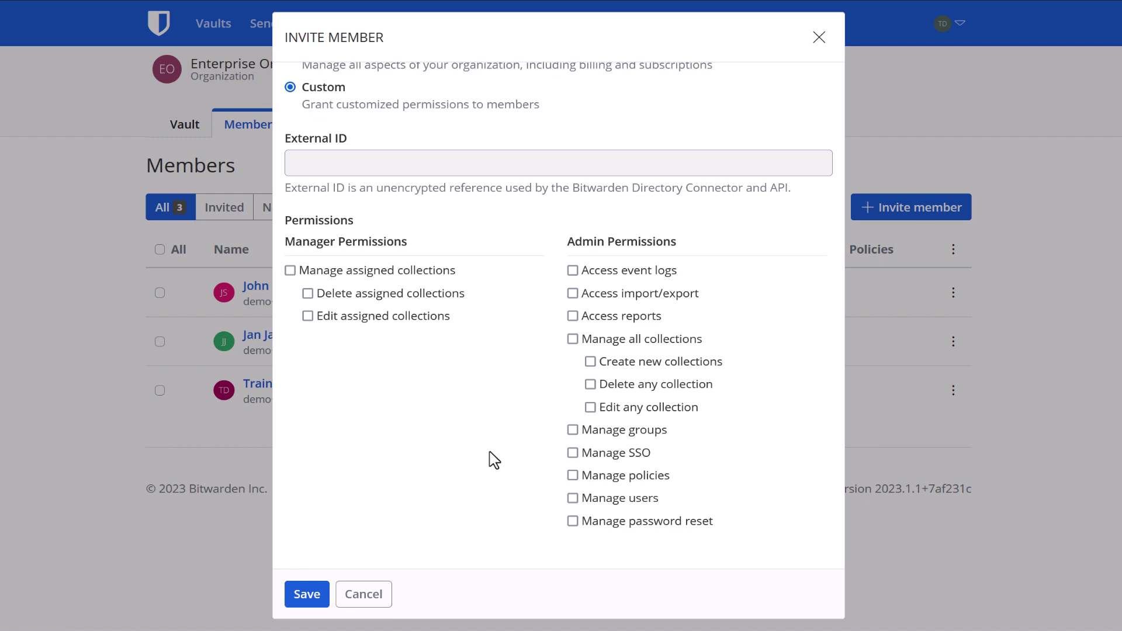
click(573, 500)
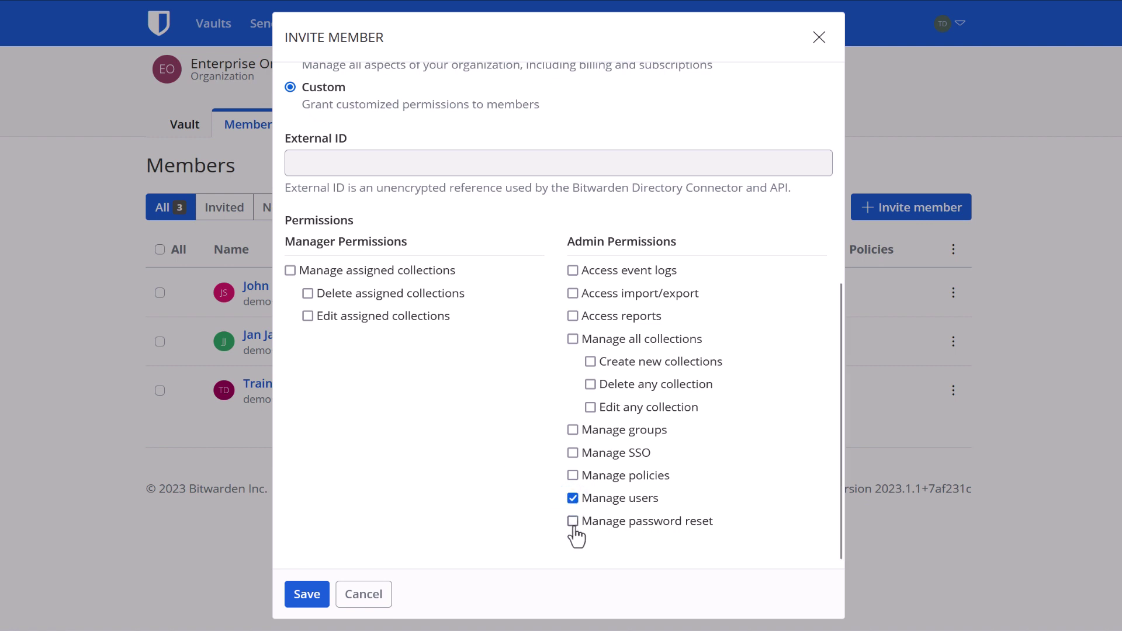
click(574, 523)
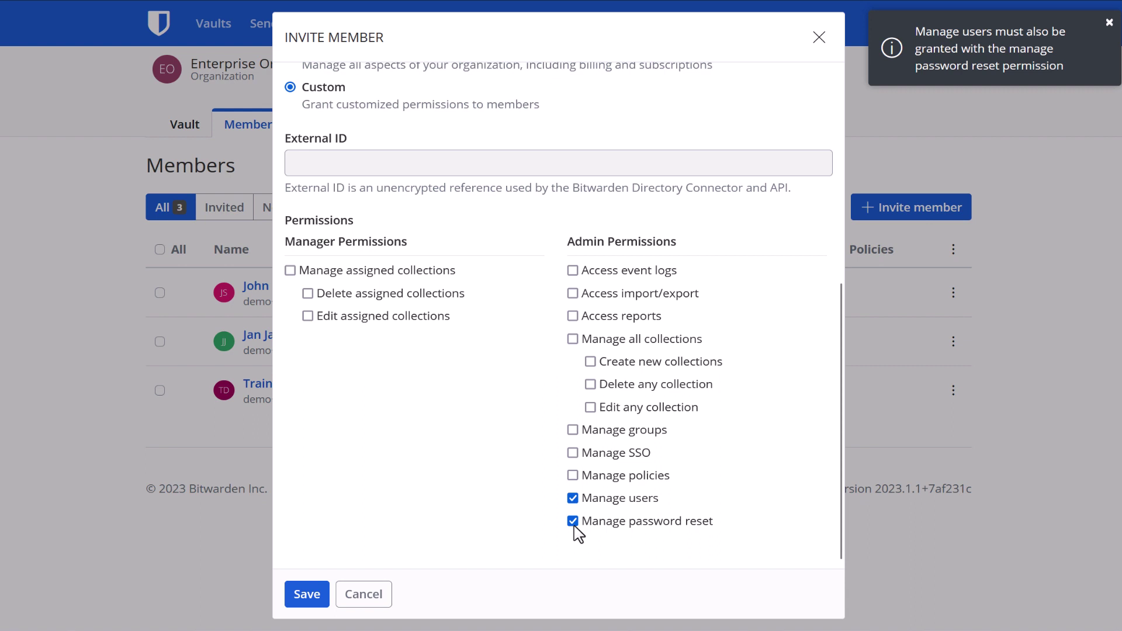
click(570, 517)
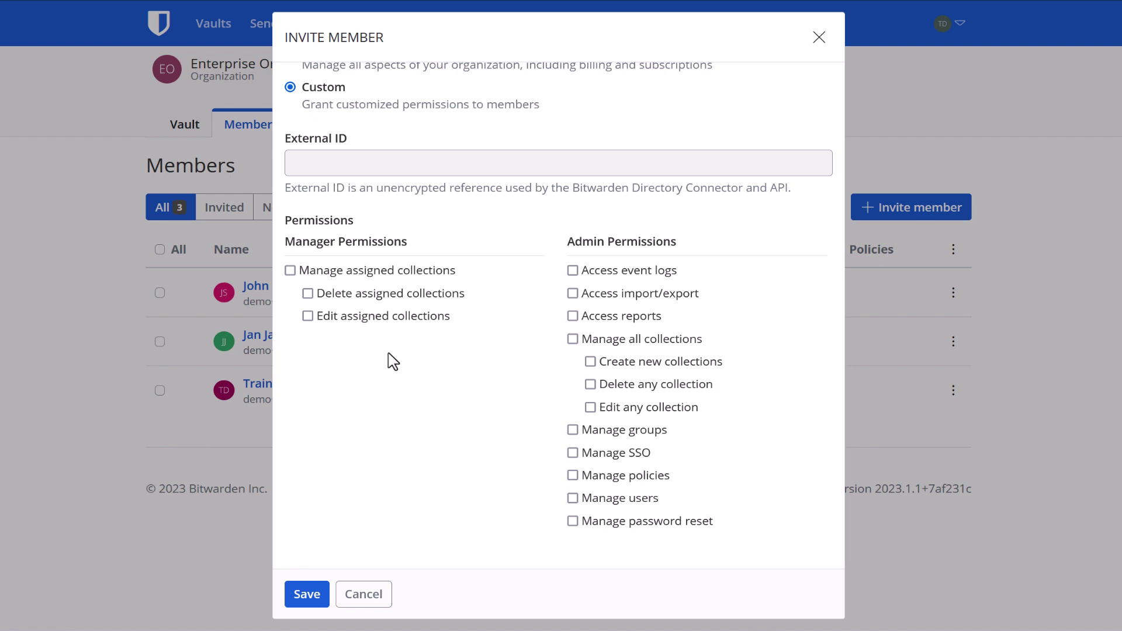
scroll(772, 415, up, 6)
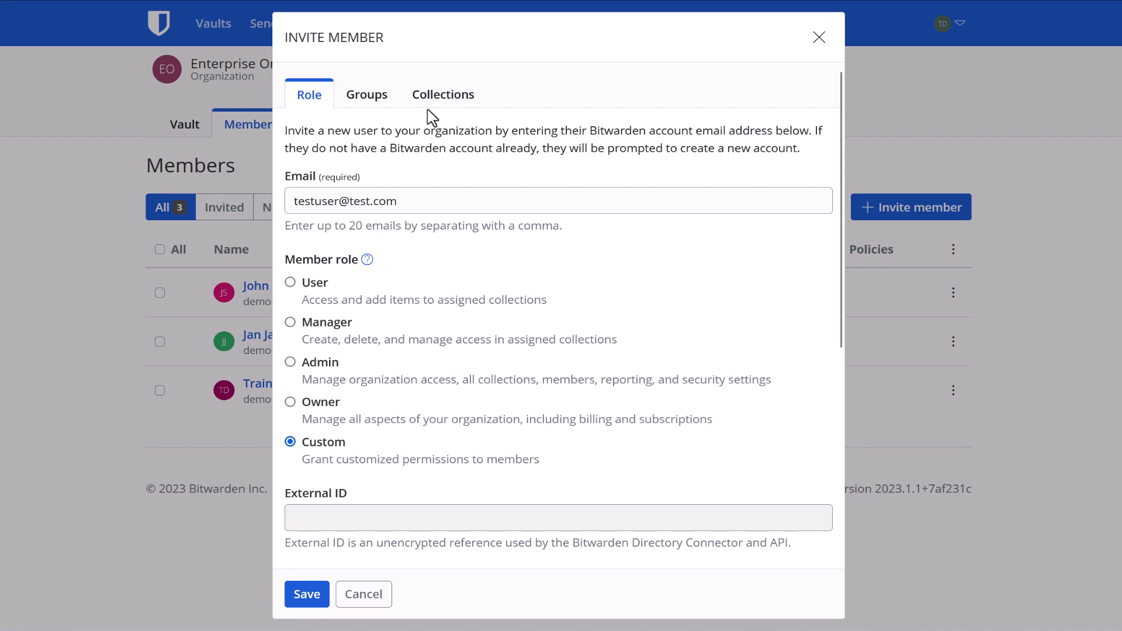
- Show the invitation's Groups section with HR_Payroll and HR_Recruiting available to join
click(387, 97)
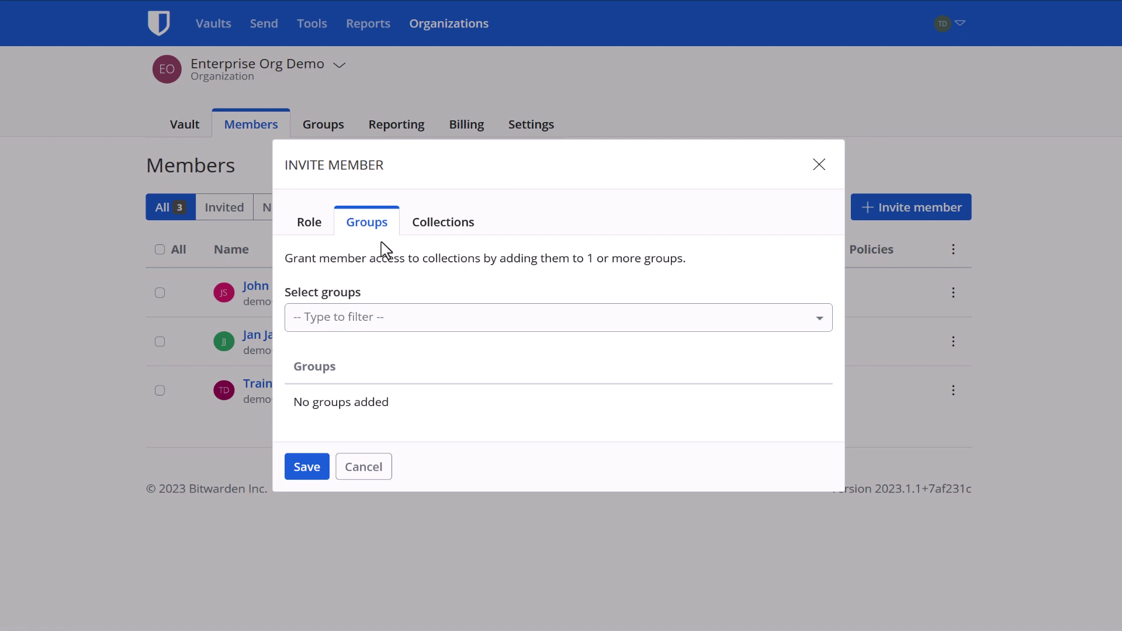
click(468, 317)
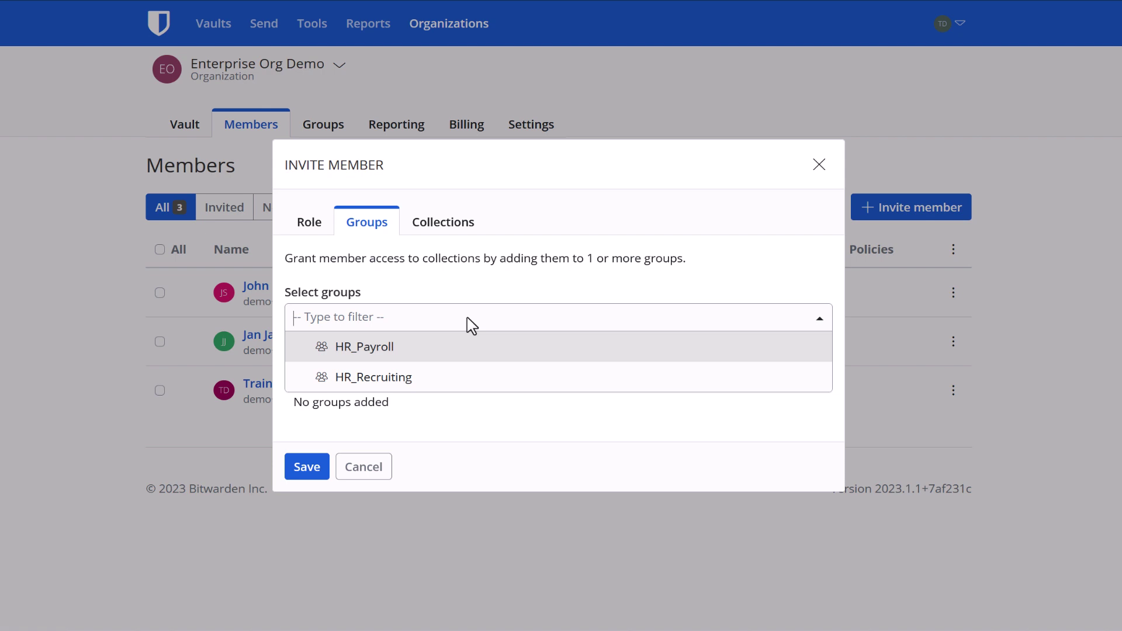
- Toggle all-collections access on and off in the invite's Collections section and list permission levels
click(465, 230)
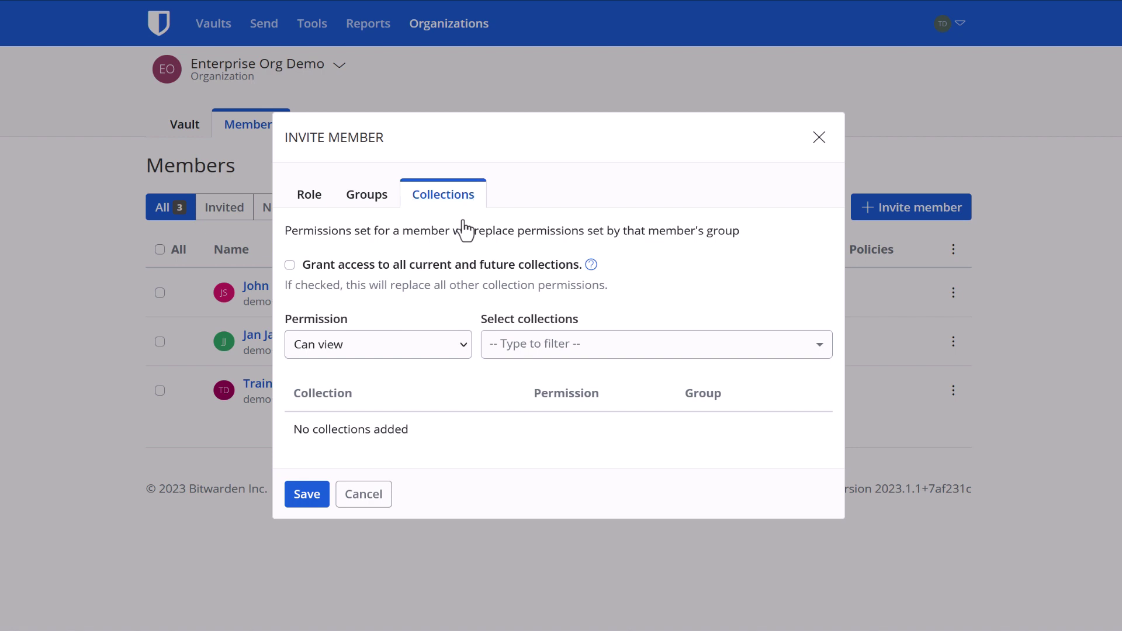
click(290, 266)
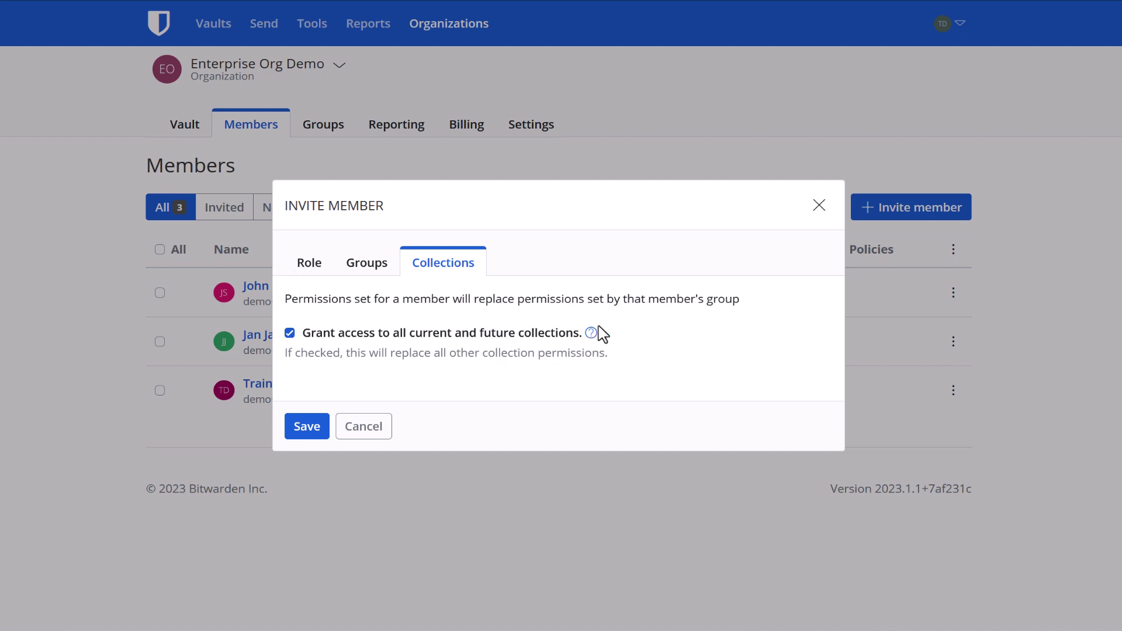
click(388, 332)
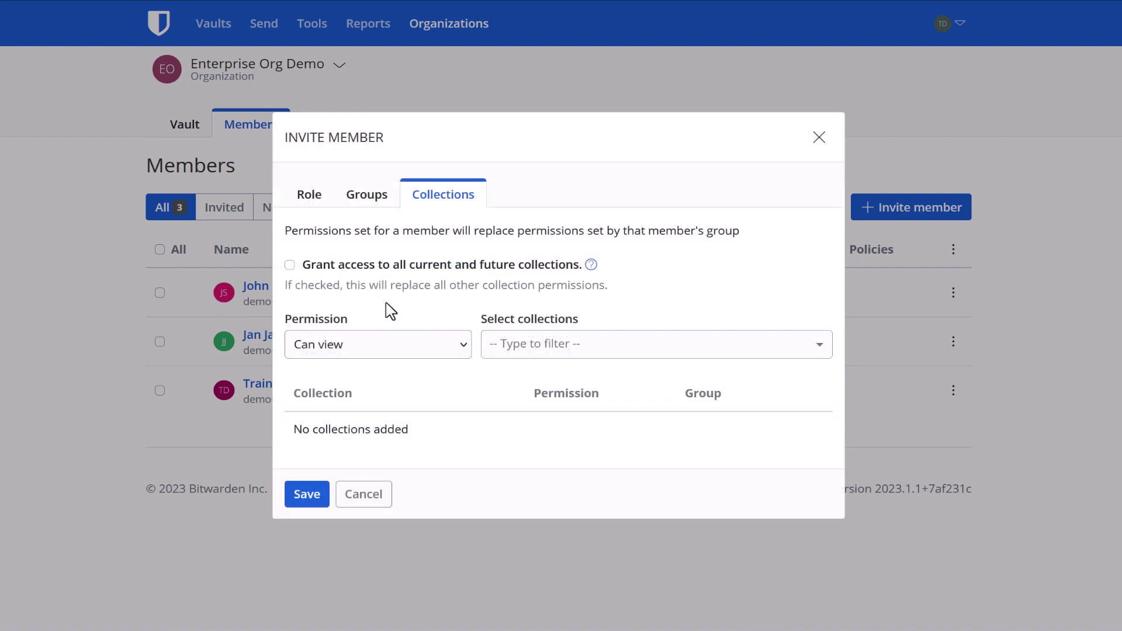
click(464, 347)
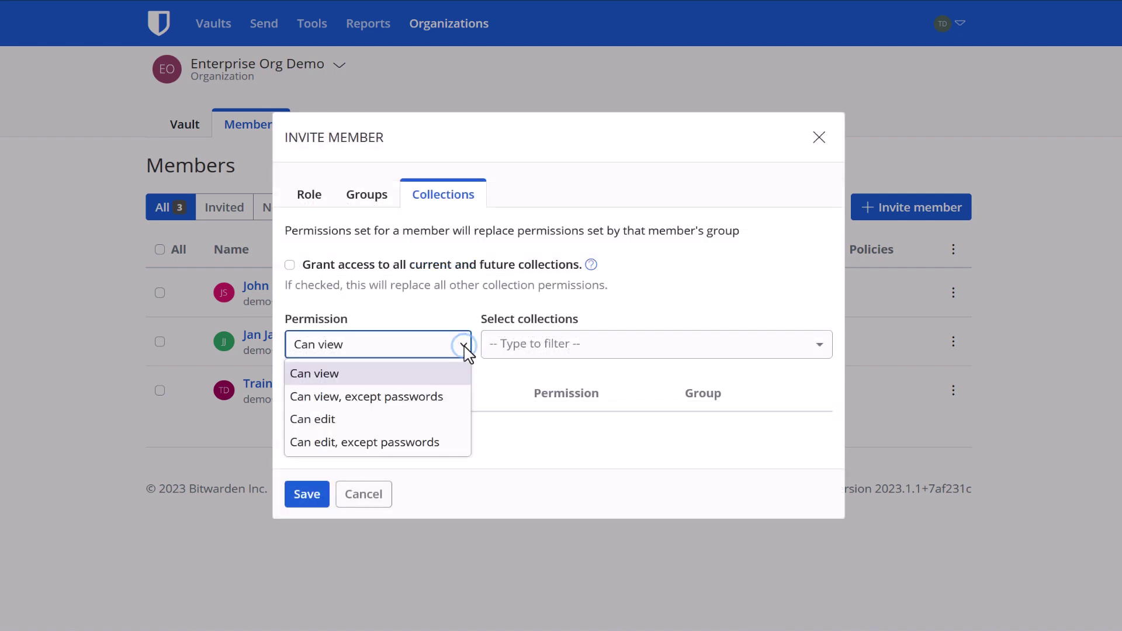
- Add Cloud Management, CRM, Collaboration and Collaboration/Comms collections, then remove Collaboration
click(489, 388)
click(630, 349)
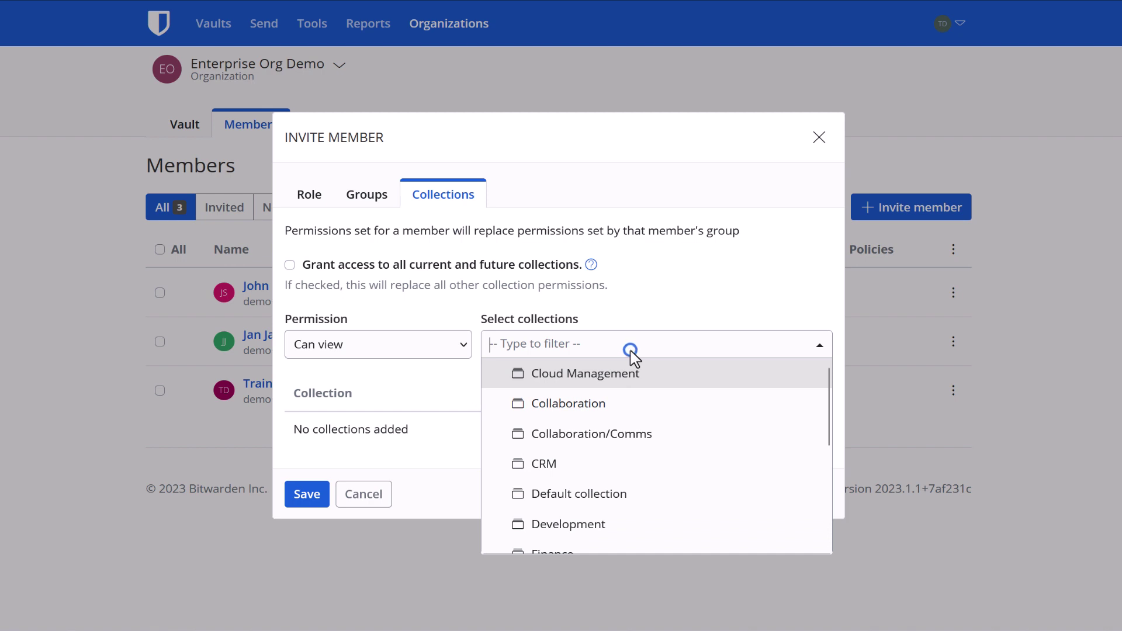
click(643, 383)
click(656, 455)
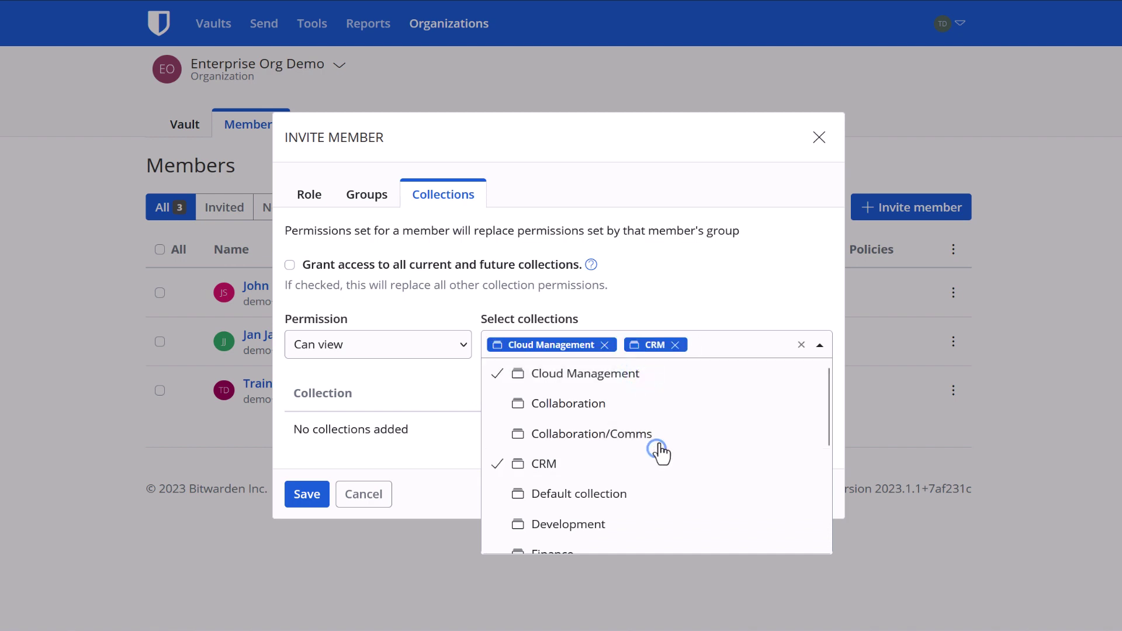
click(672, 408)
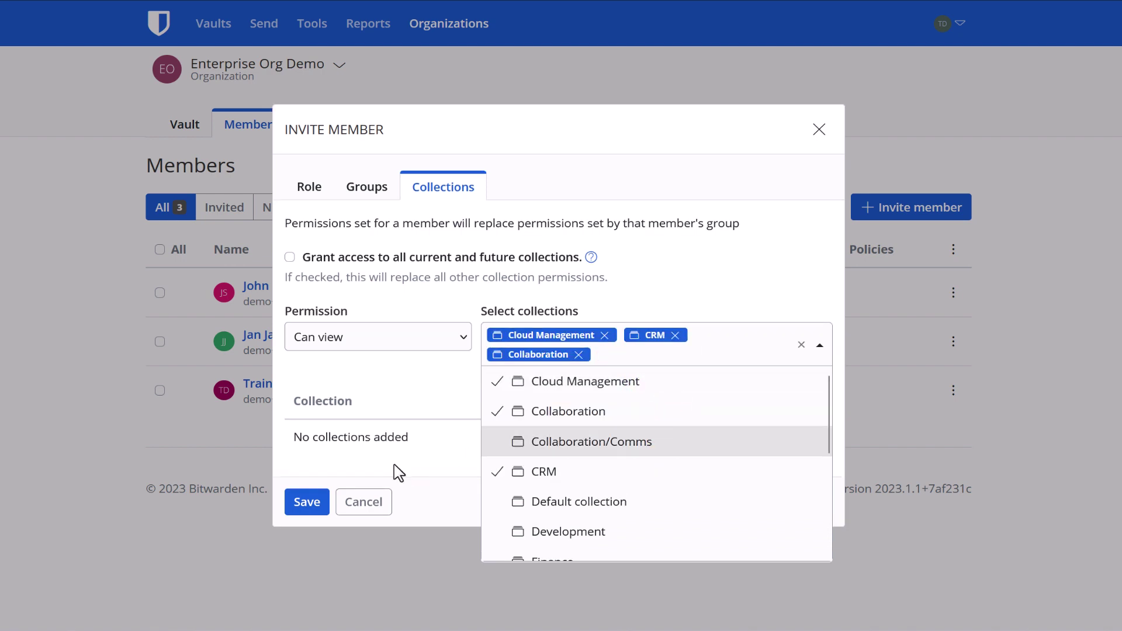
click(684, 445)
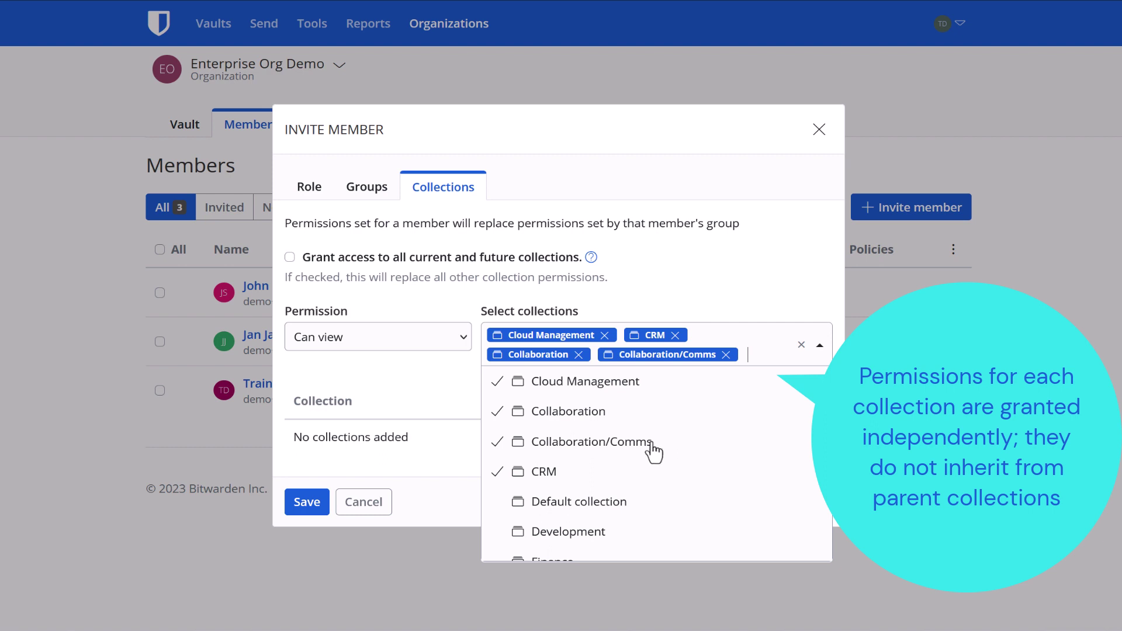
click(504, 415)
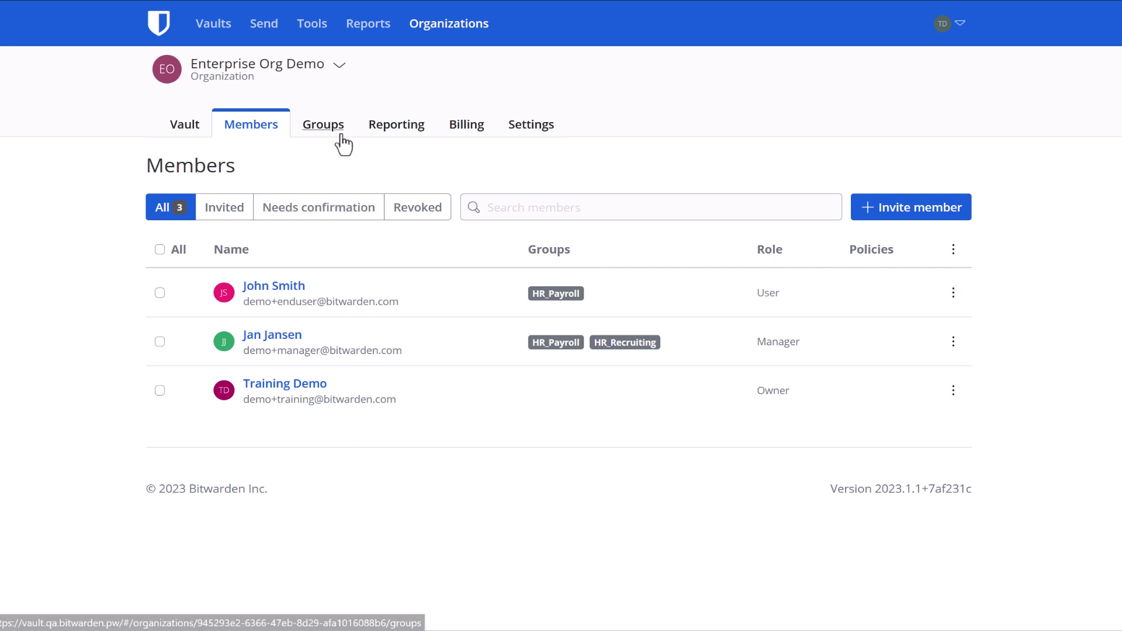
- Start a new group on the Groups page named HR_Benefits
click(324, 124)
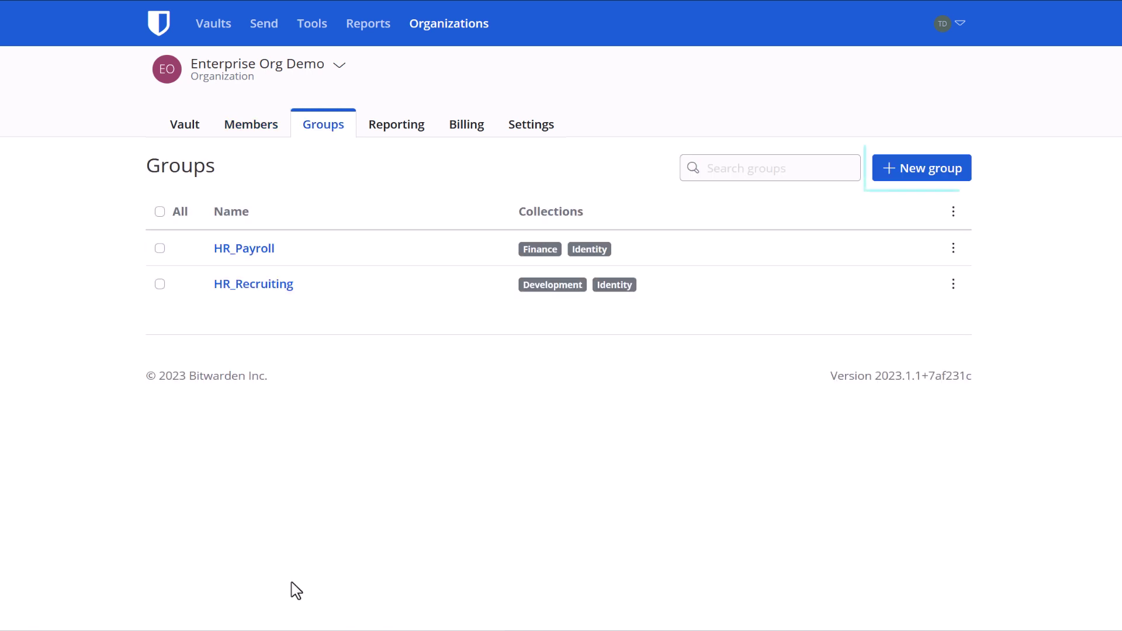
click(918, 177)
click(537, 289)
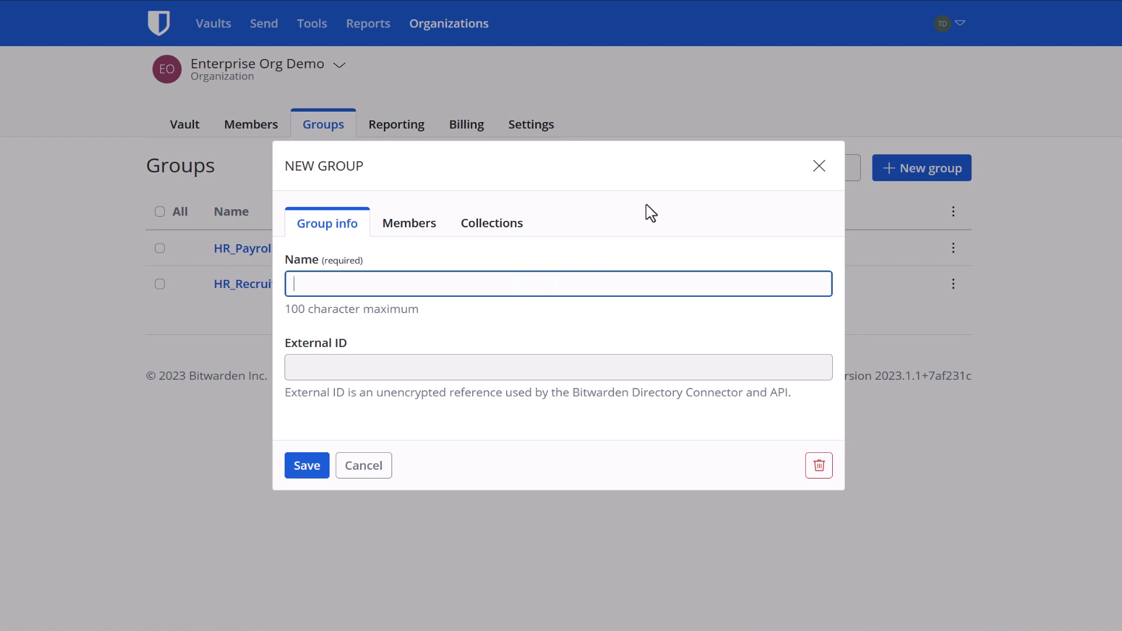
text(HR_Benefits)
click(532, 340)
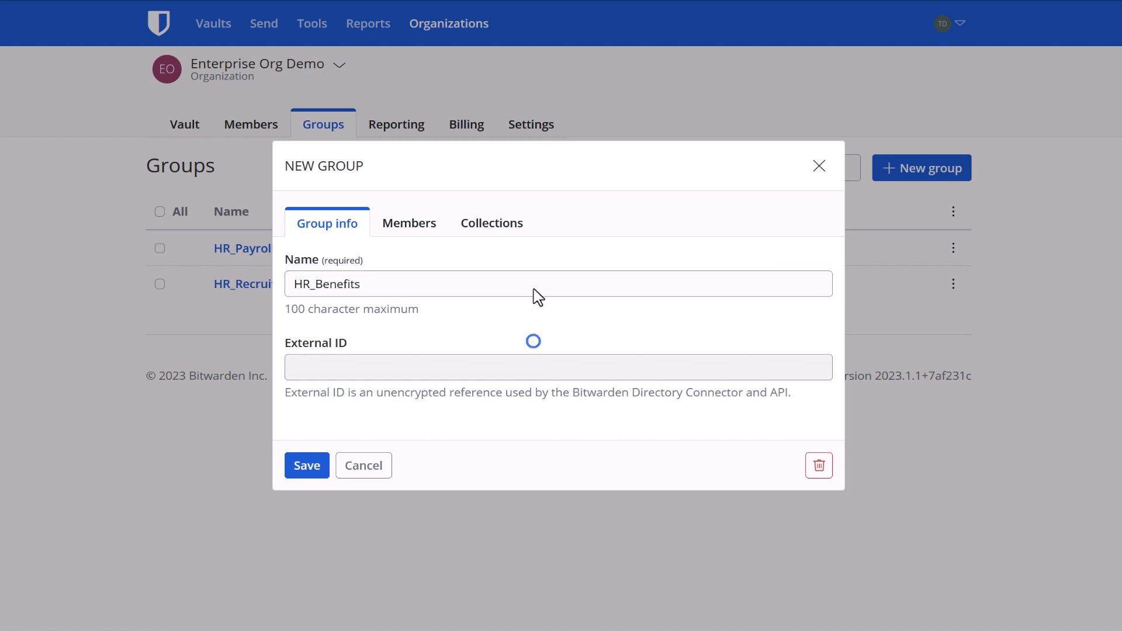
- Add the end-user account to the HR_Benefits group as a member with the User role
click(422, 234)
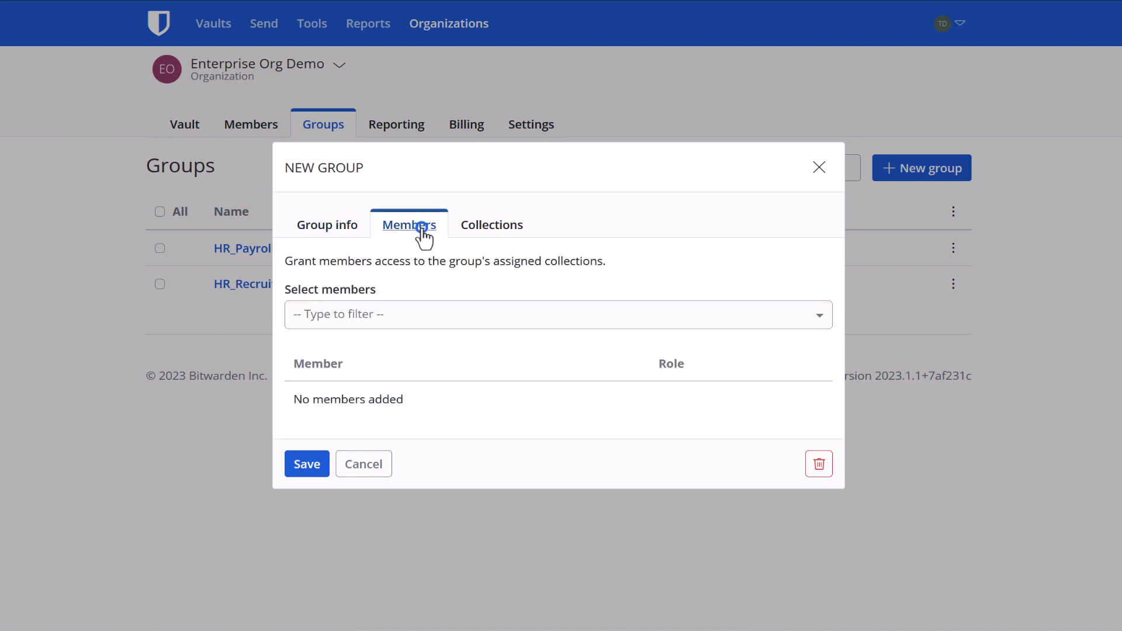
click(417, 316)
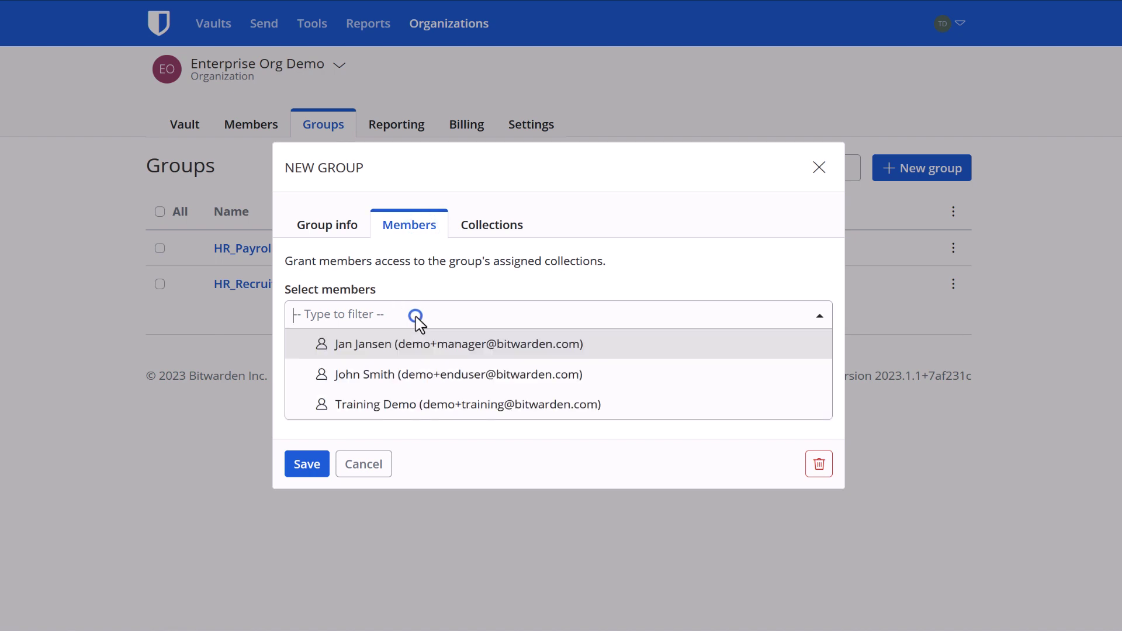
click(620, 378)
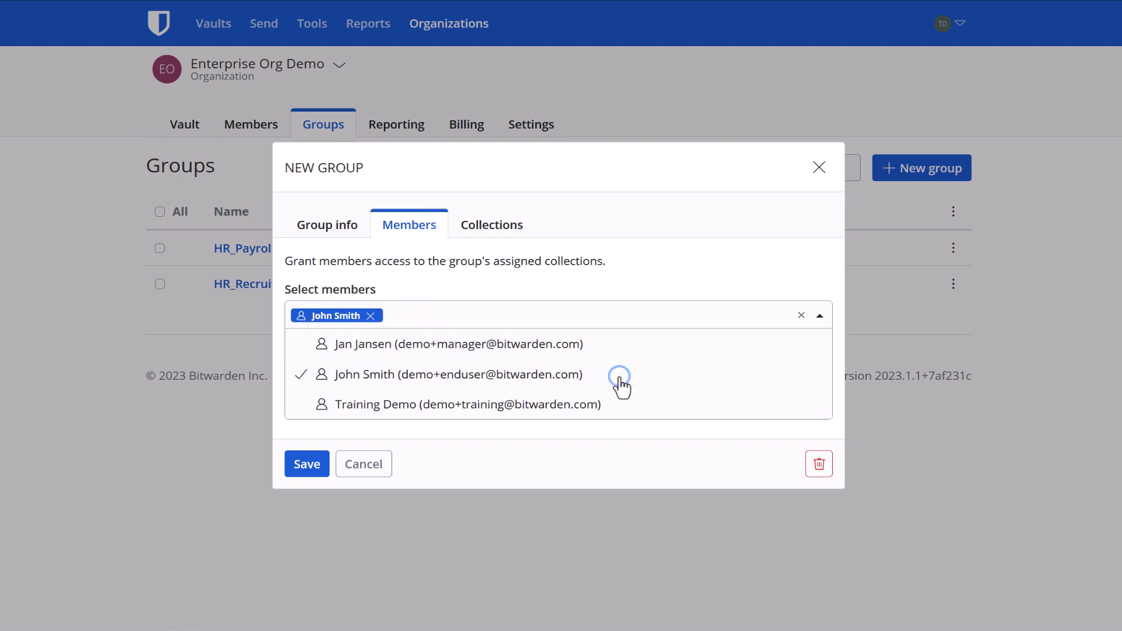
click(723, 242)
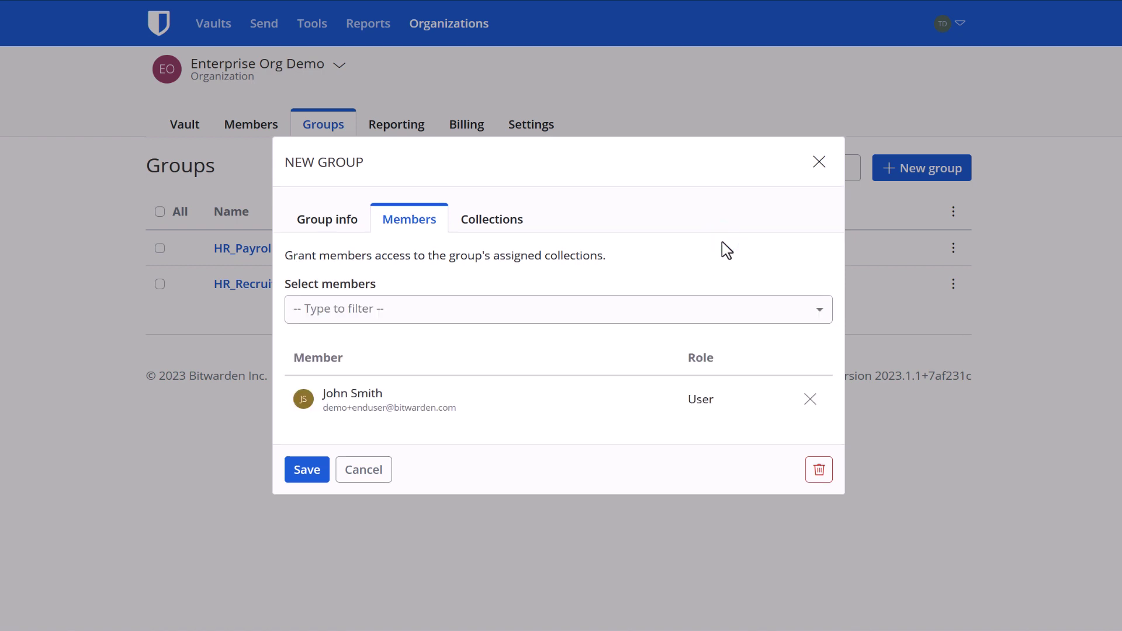
- Browse the group's permission levels and collections list down to Collaboration/Comms, then cancel unsaved
click(507, 234)
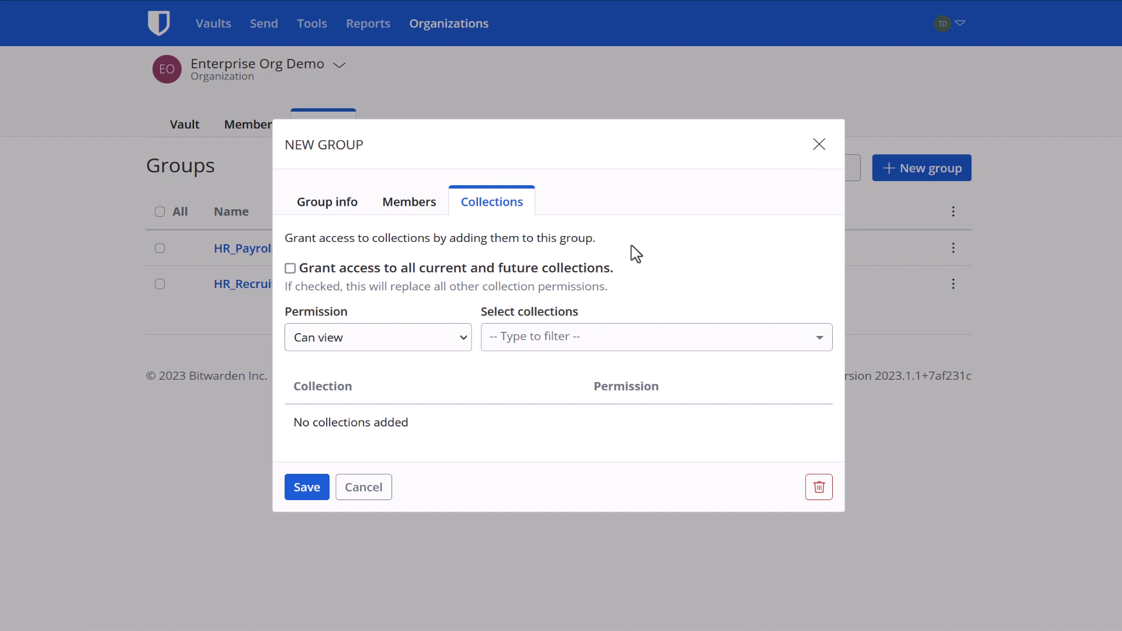
click(464, 344)
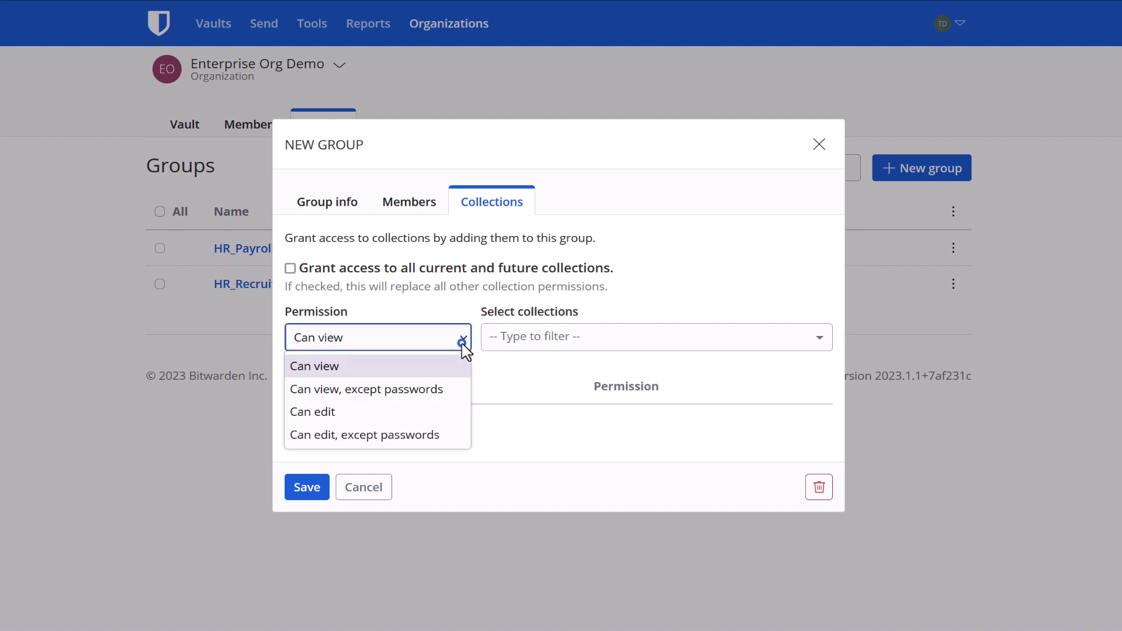
click(558, 342)
key(Down)
key(Down)
key(Down)
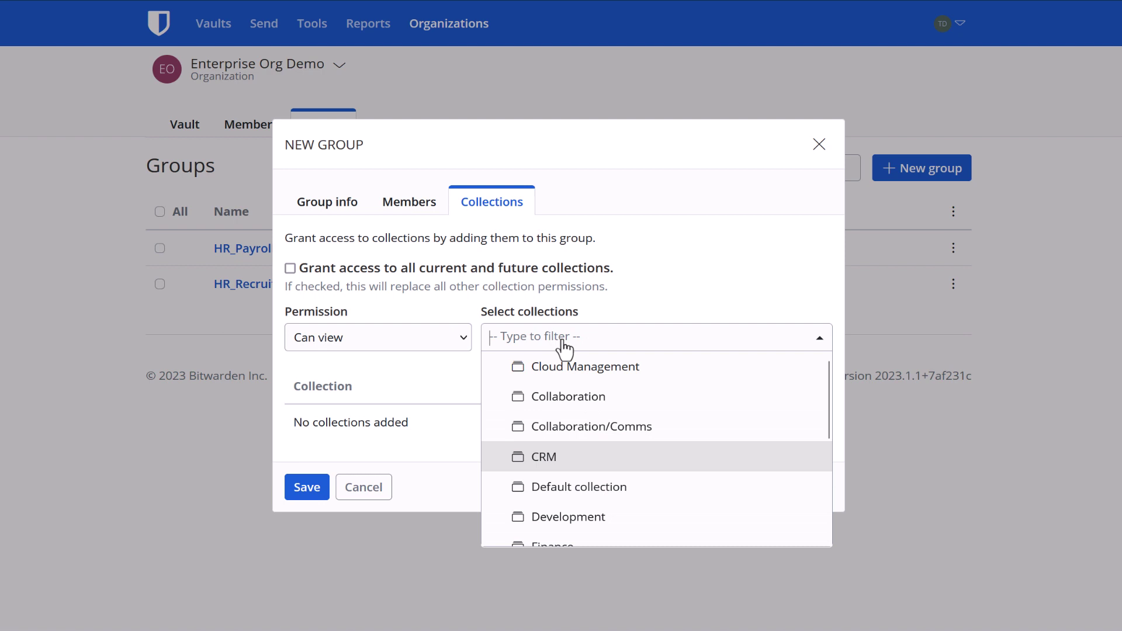
key(Down)
key(Up)
key(Up)
key(Up)
key(Up)
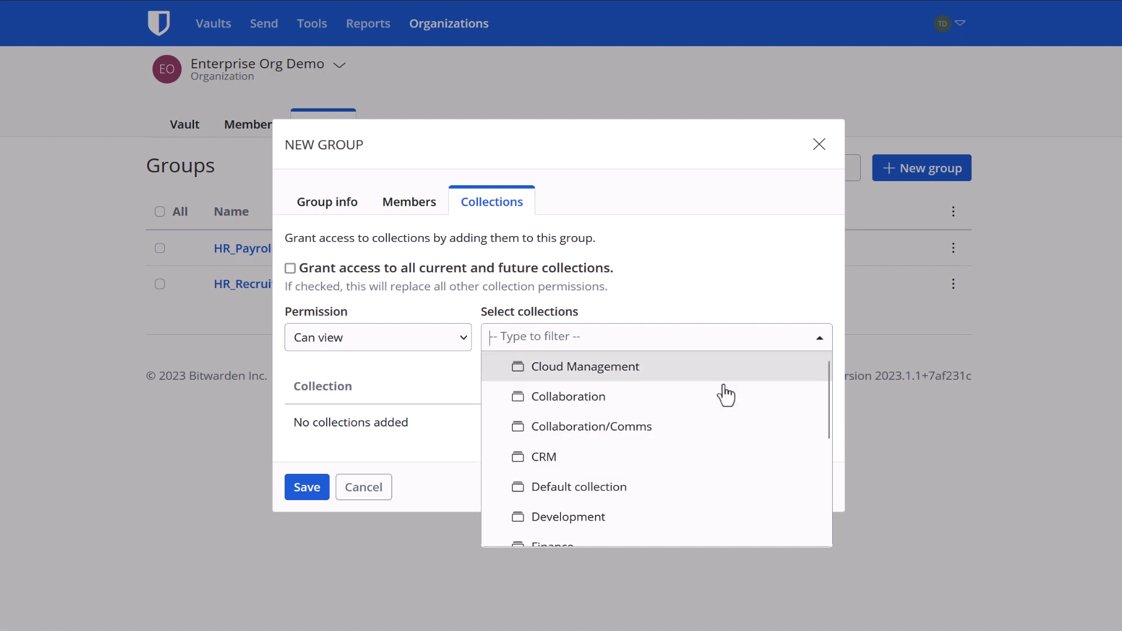
key(Down)
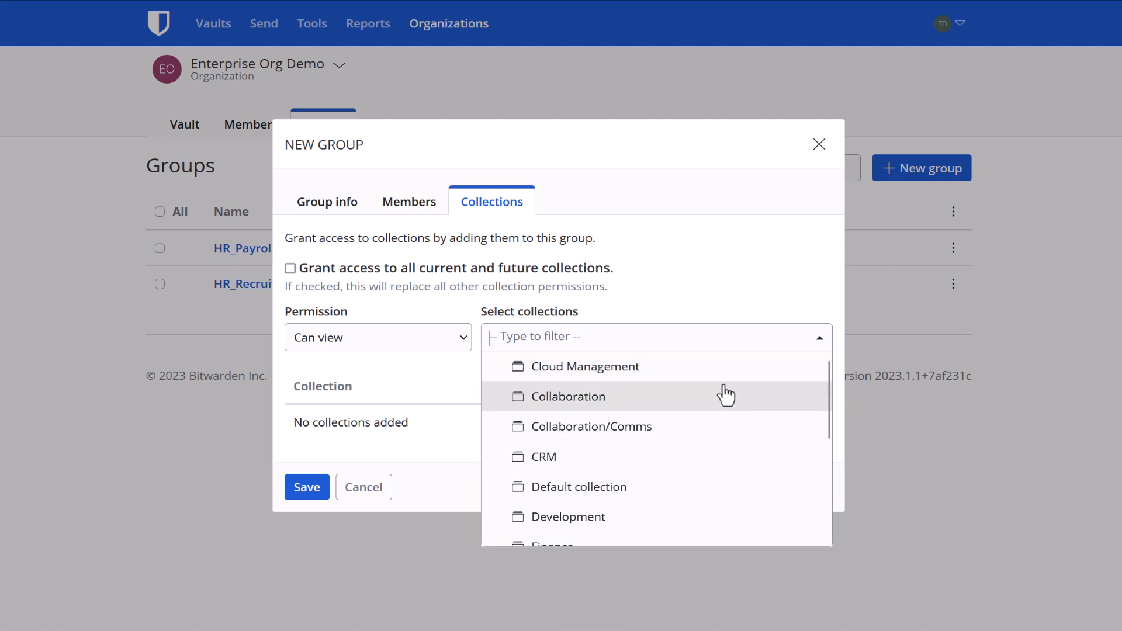
key(Down)
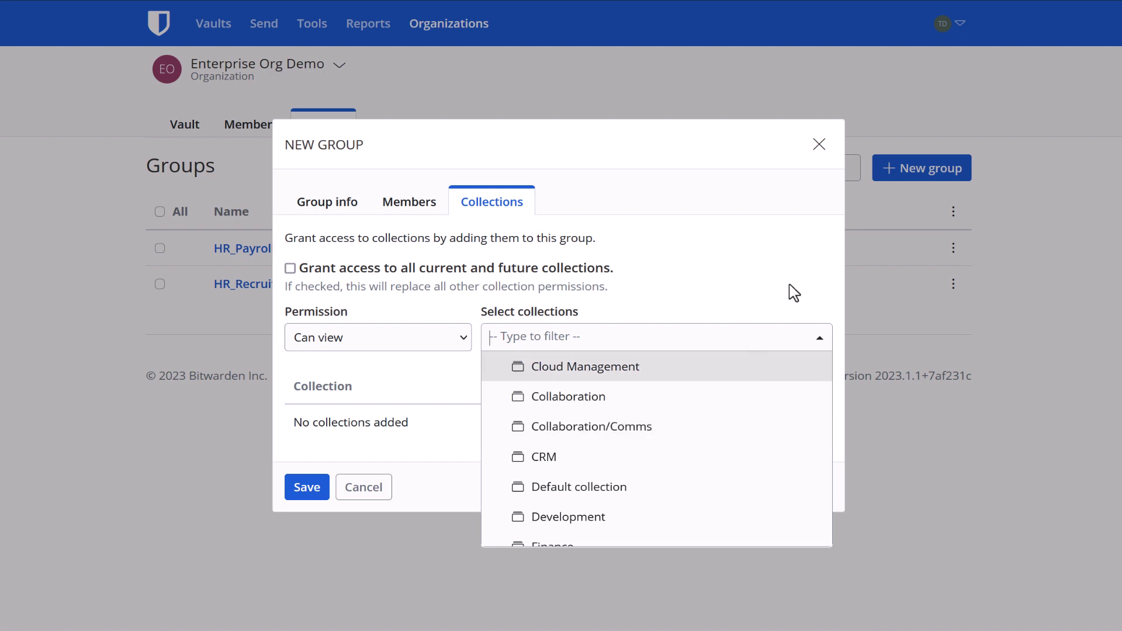
key(Escape)
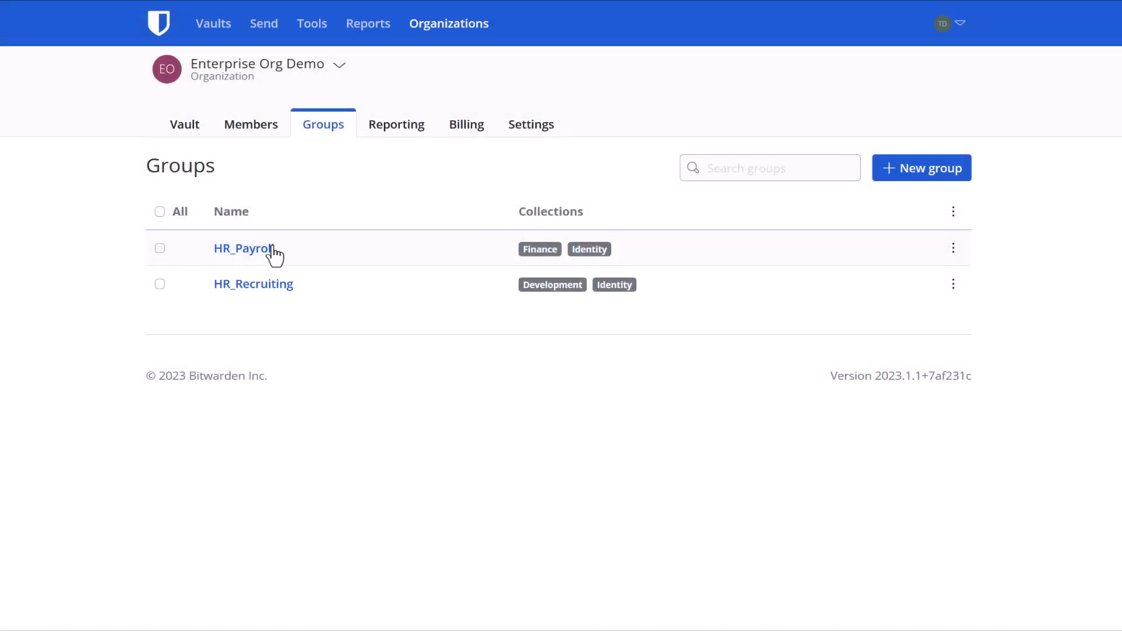
- Open HR_Payroll to review its two members and its Finance and Identity collections, both Can edit
click(245, 249)
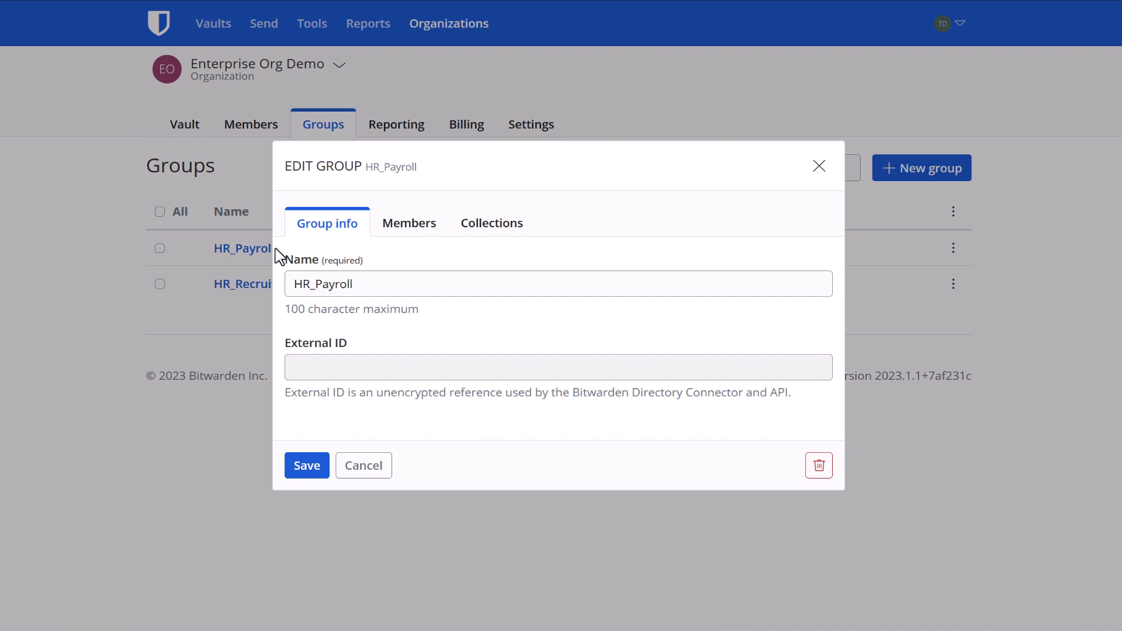
click(434, 225)
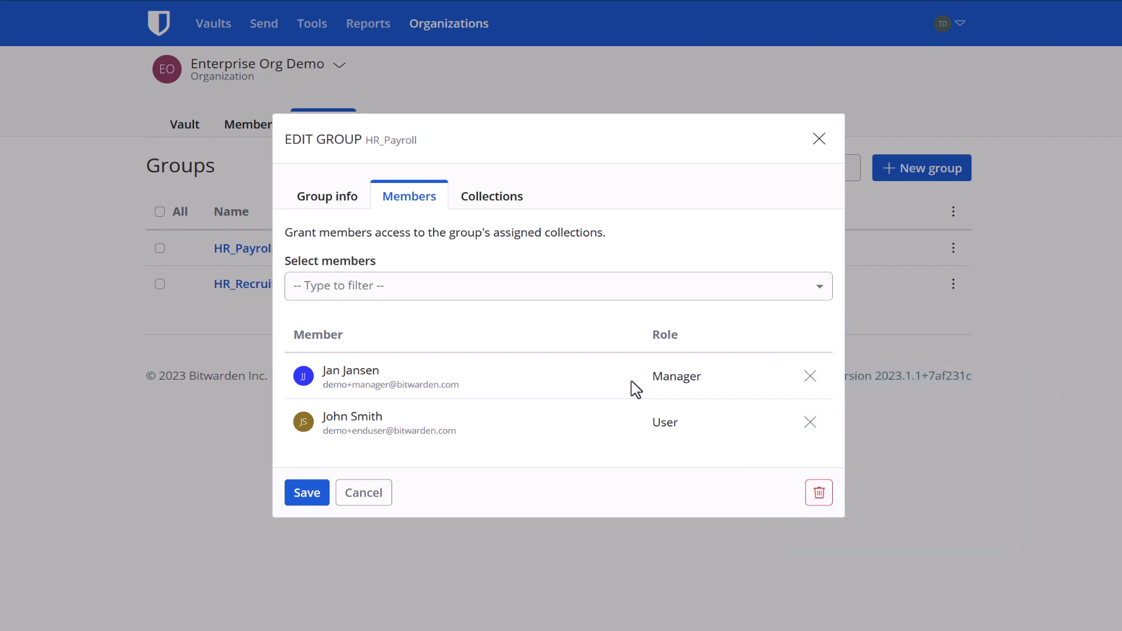
click(514, 201)
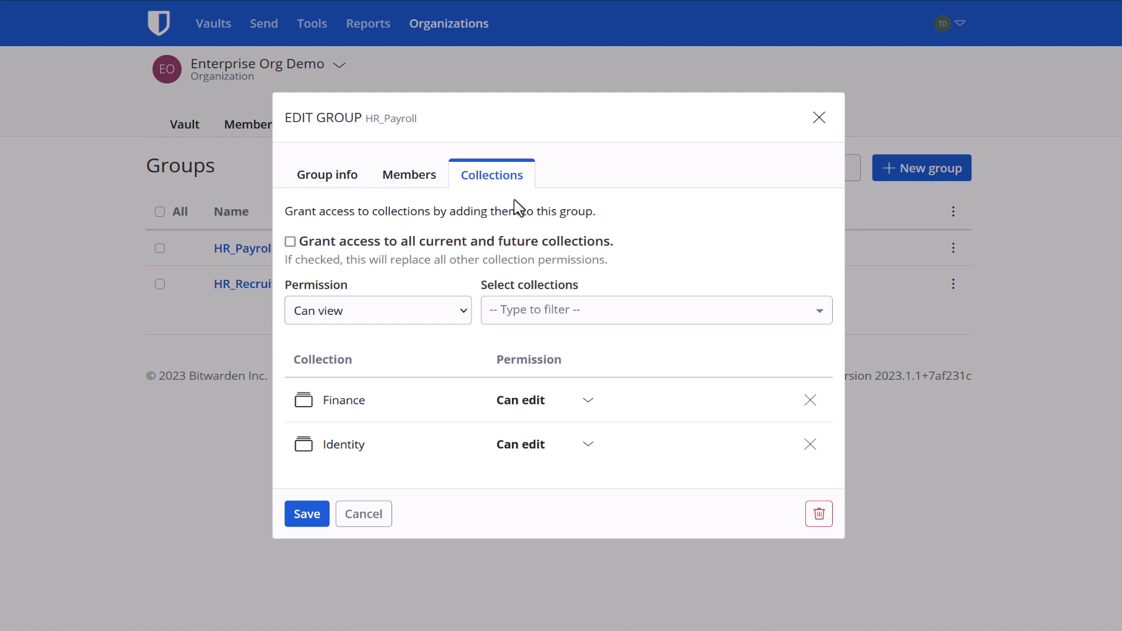
- Set HR_Payroll's Finance collection permission to Can view
click(598, 402)
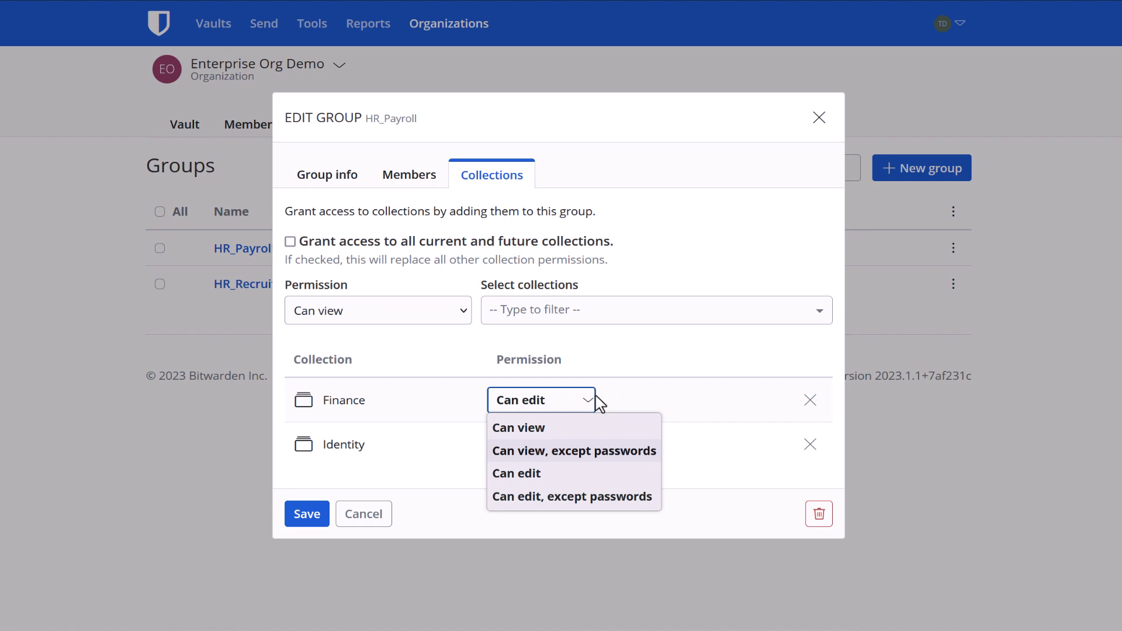
click(623, 429)
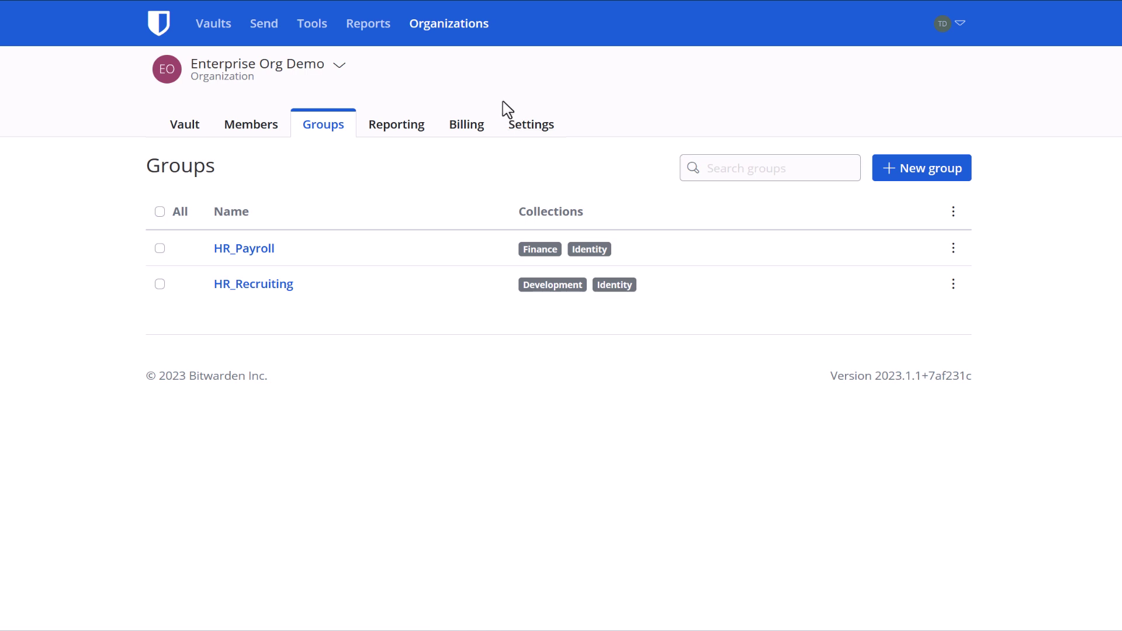
- Go from the organization vault to Settings > Single sign-on
click(468, 32)
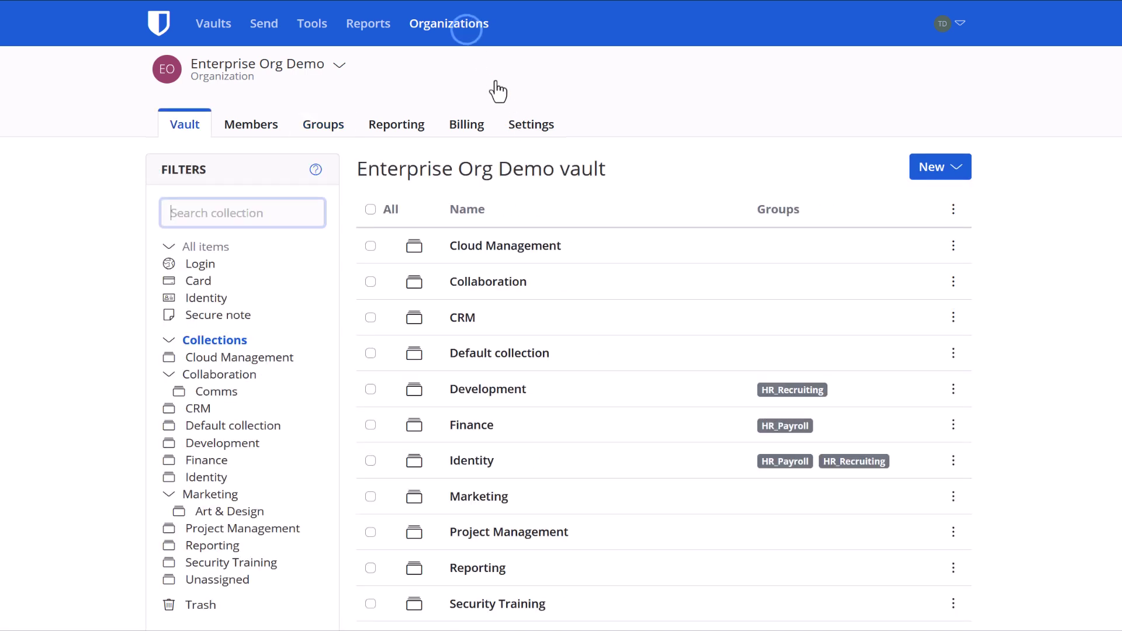
click(524, 133)
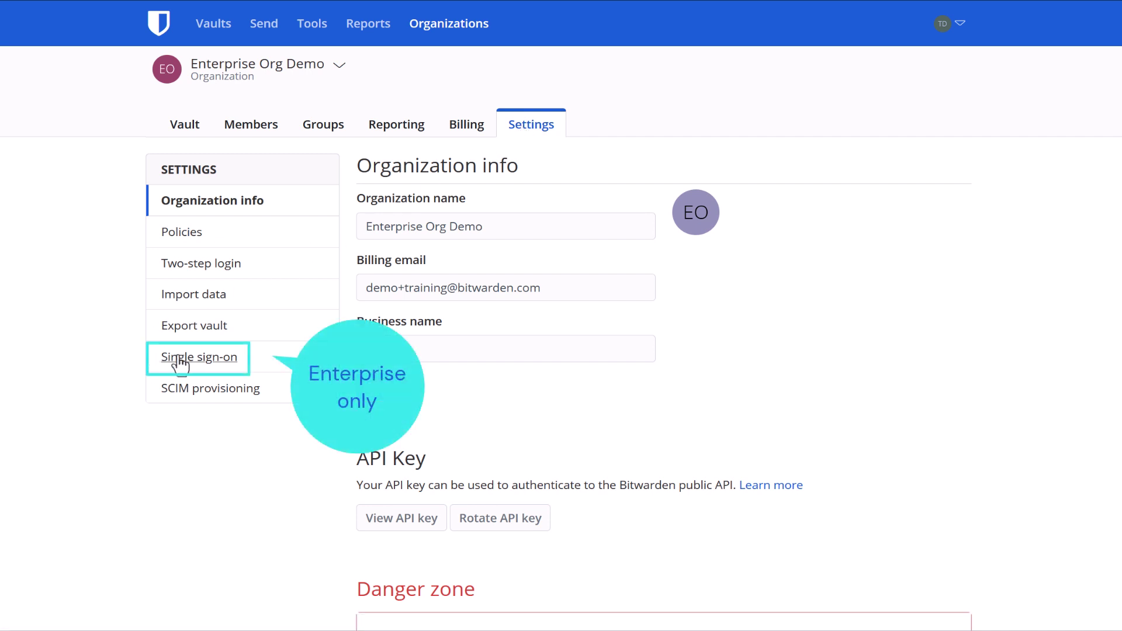
click(232, 363)
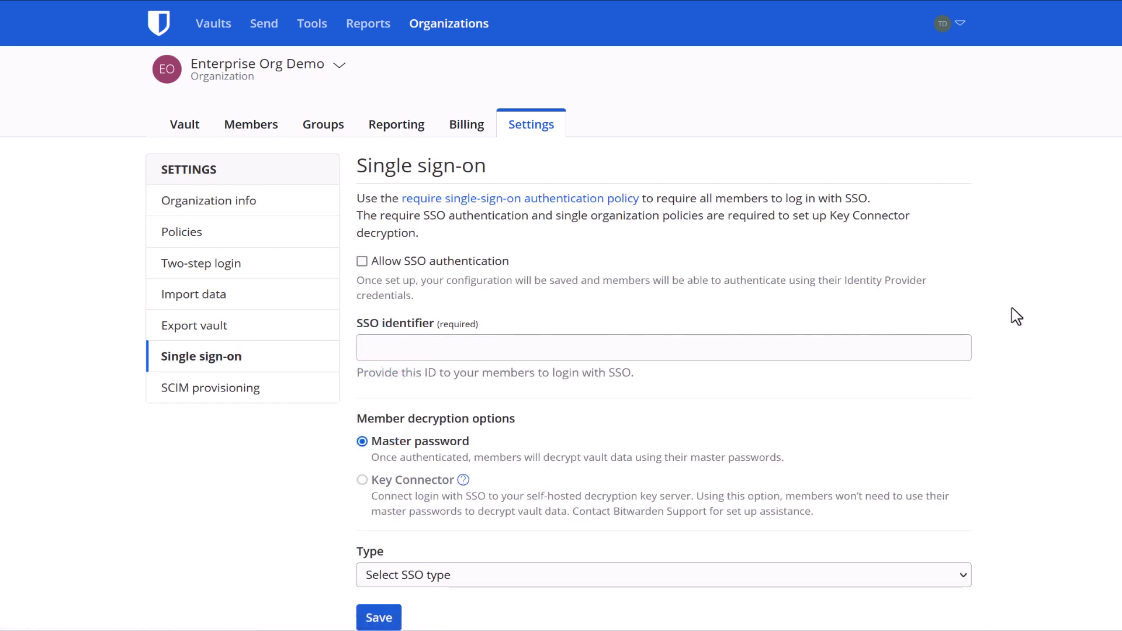
- Review the SSO Type options, OpenID Connect and SAML 2.0, leaving none selected
scroll(1017, 316, down, 2)
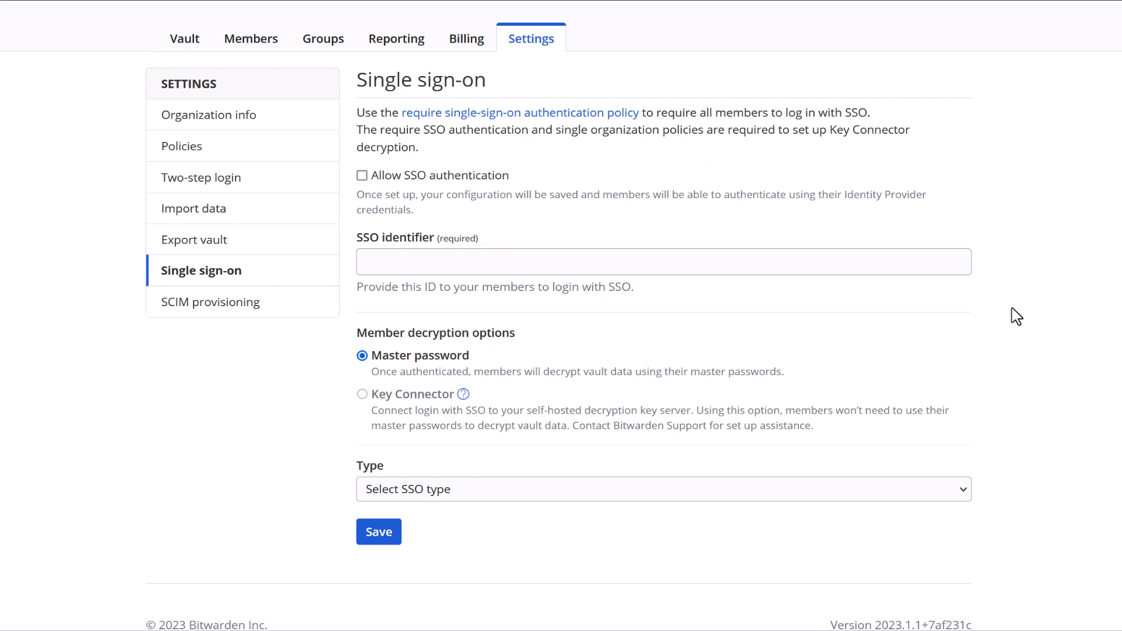
click(938, 494)
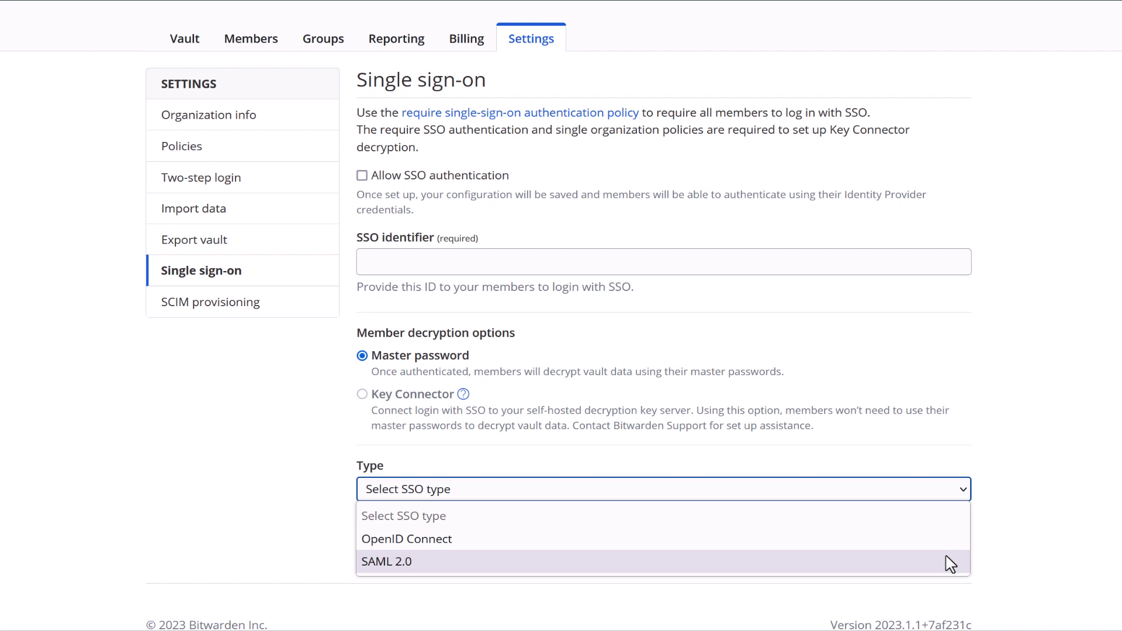
click(1023, 529)
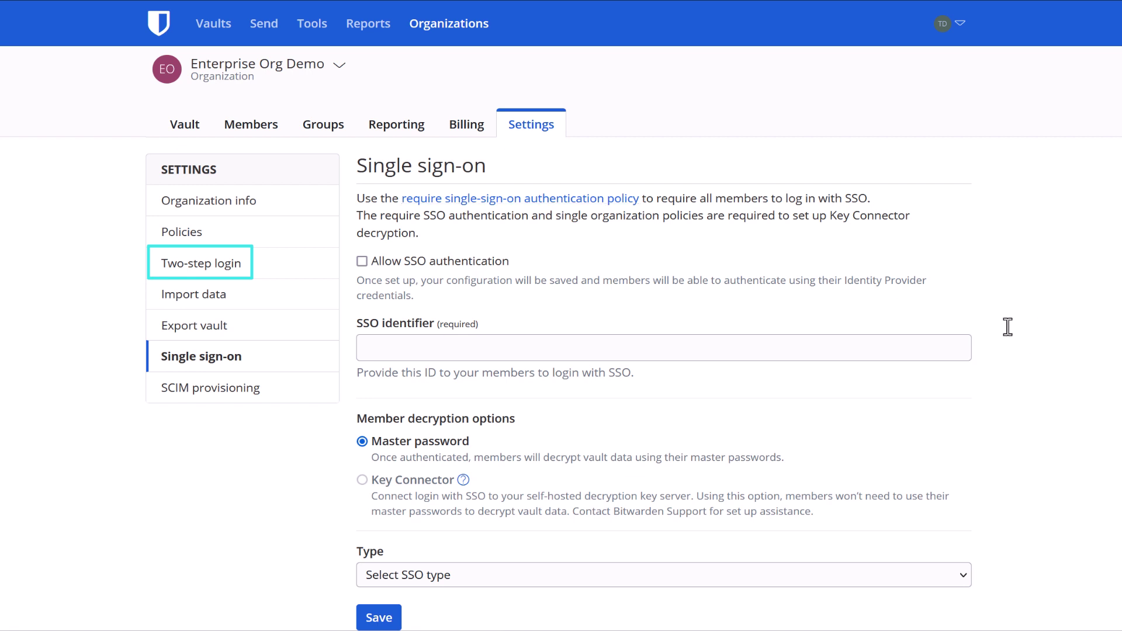
- Inspect the Require two-step login policy under Policies and close it without saving
click(235, 268)
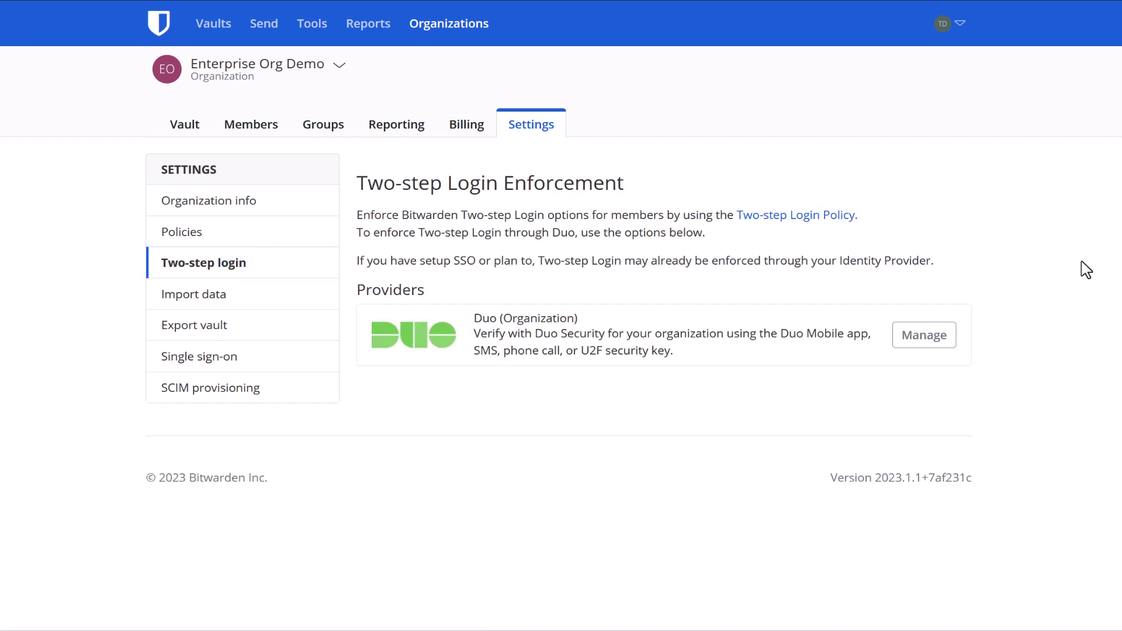
click(164, 238)
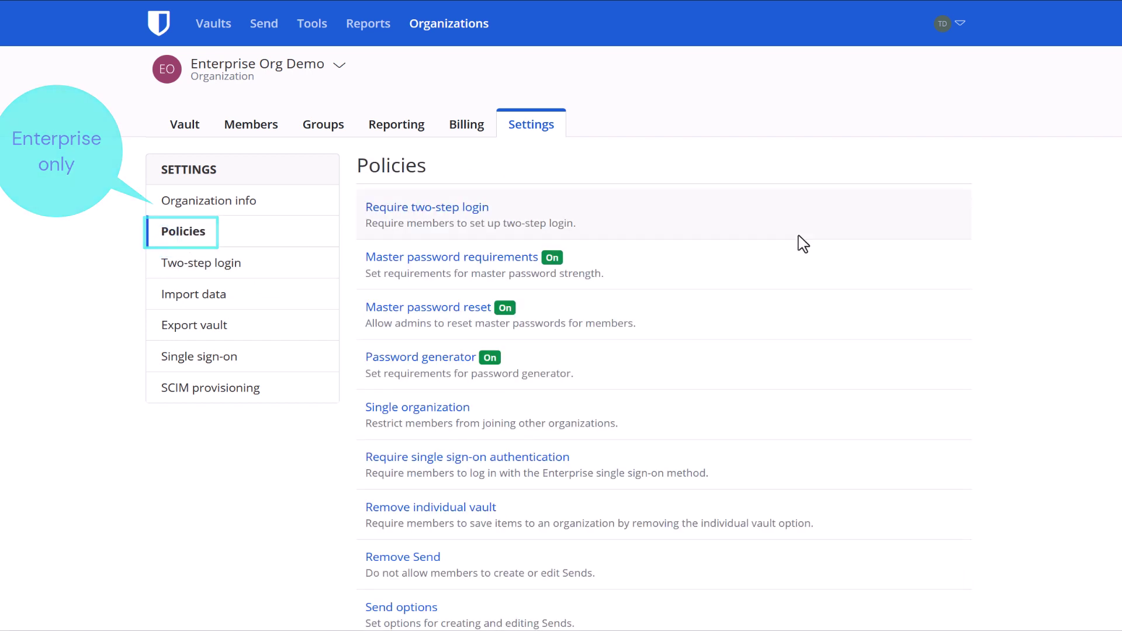
click(439, 223)
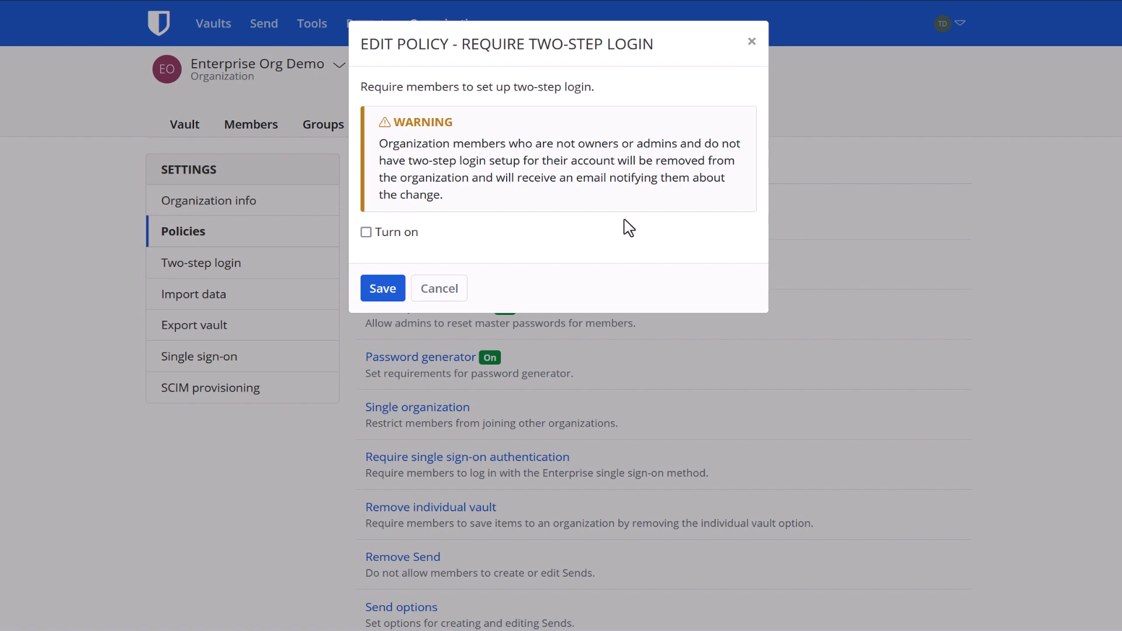
key(Escape)
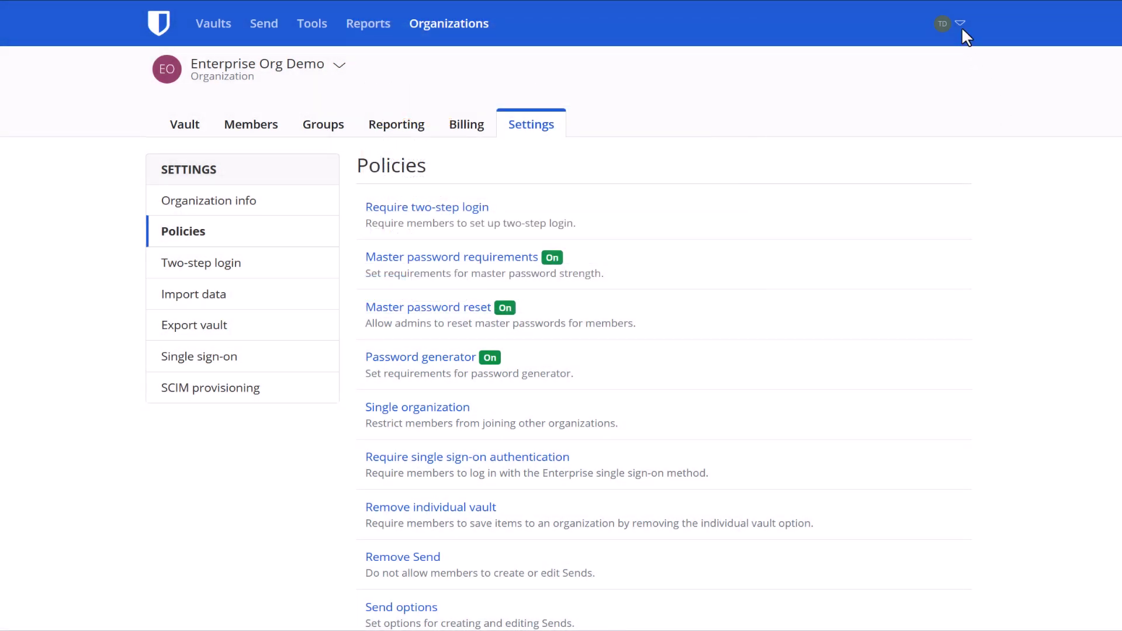
- Review the personal account's two-step login providers under Account settings > Security
click(961, 28)
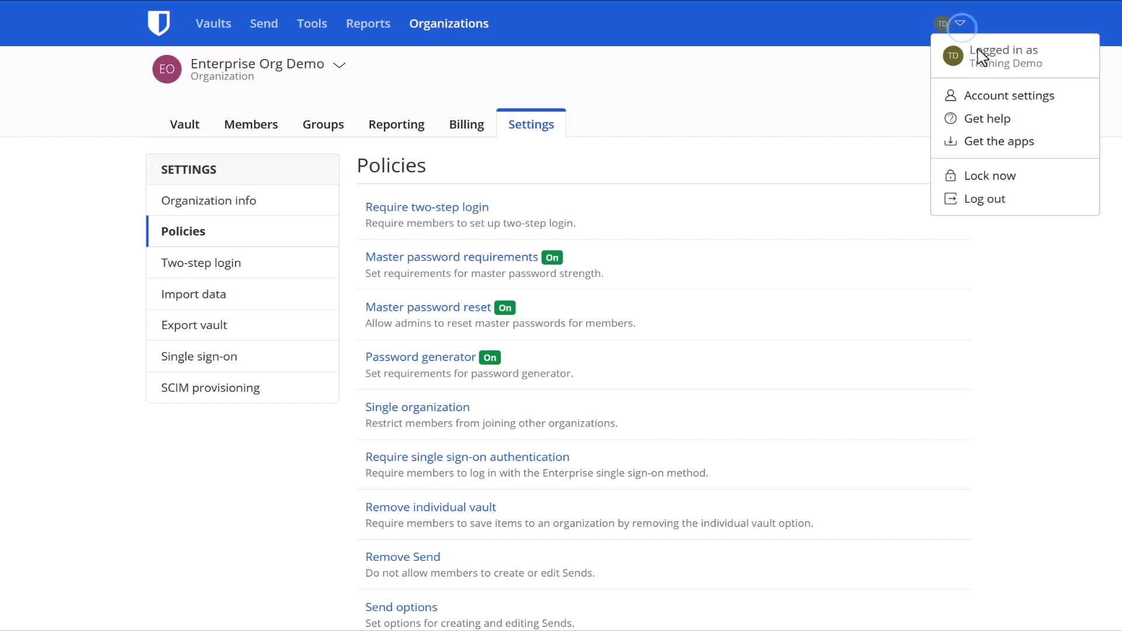
click(1015, 96)
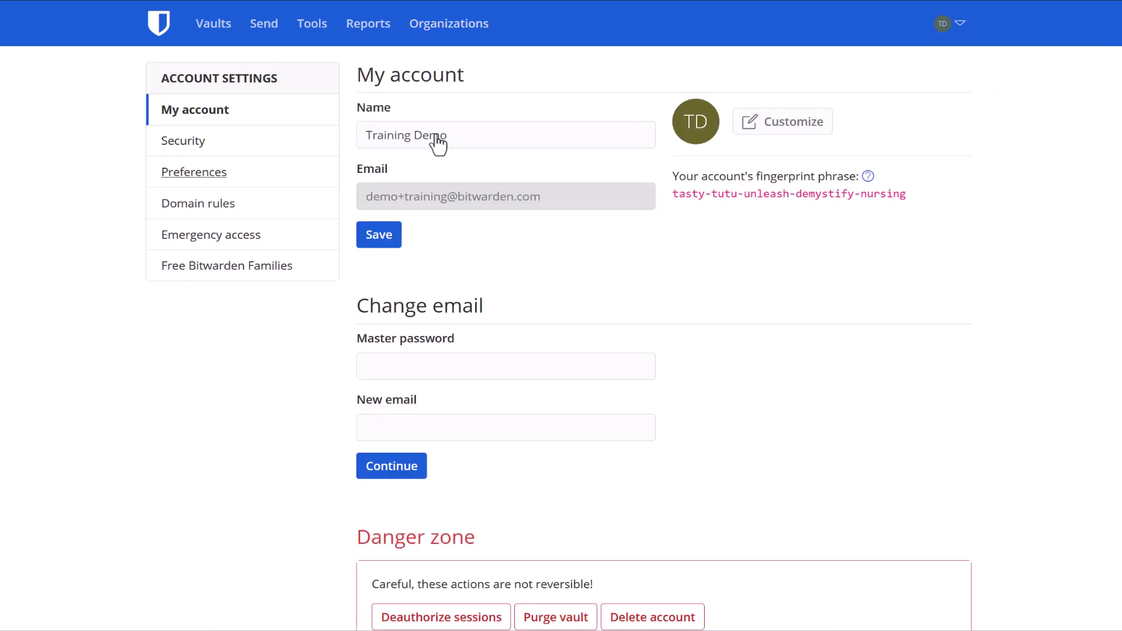
click(201, 148)
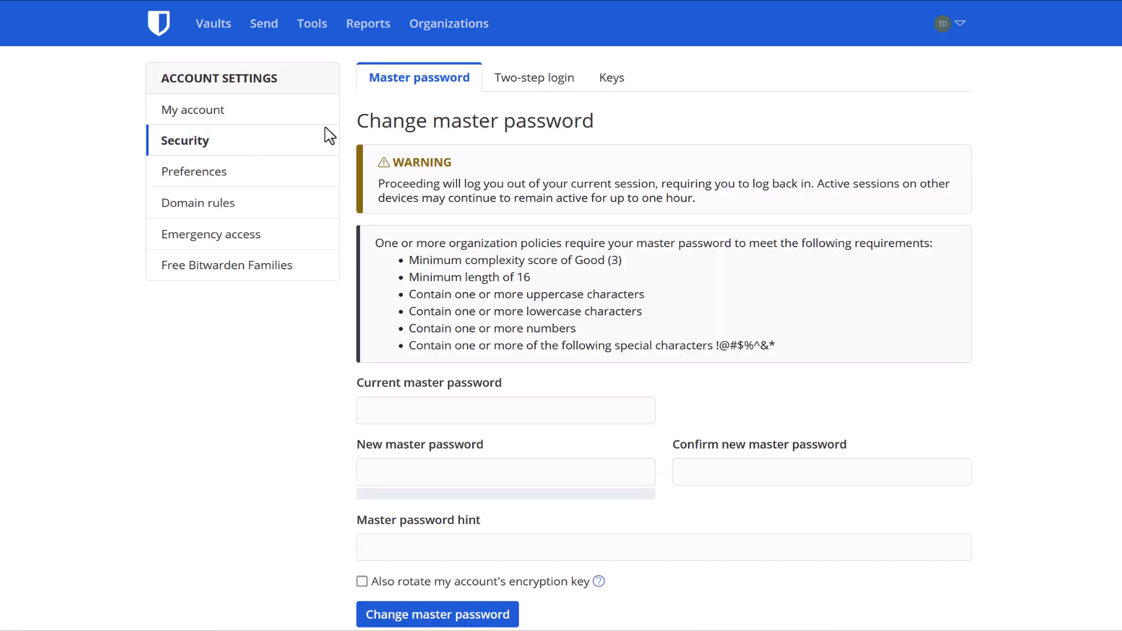
click(579, 82)
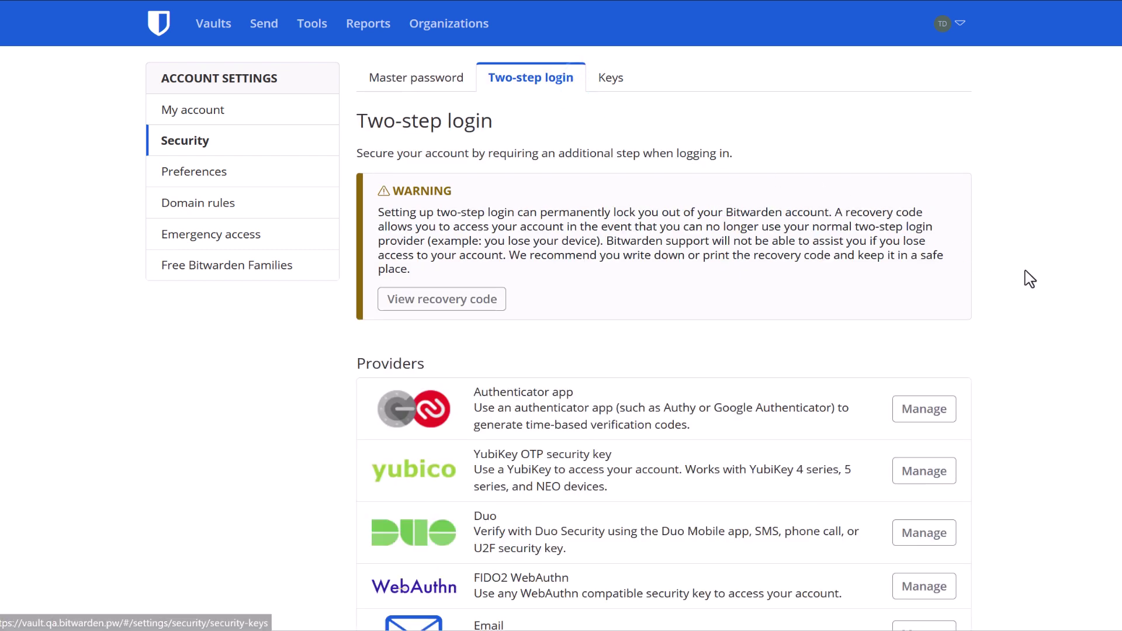
scroll(1049, 285, down, 1)
scroll(1051, 287, down, 1)
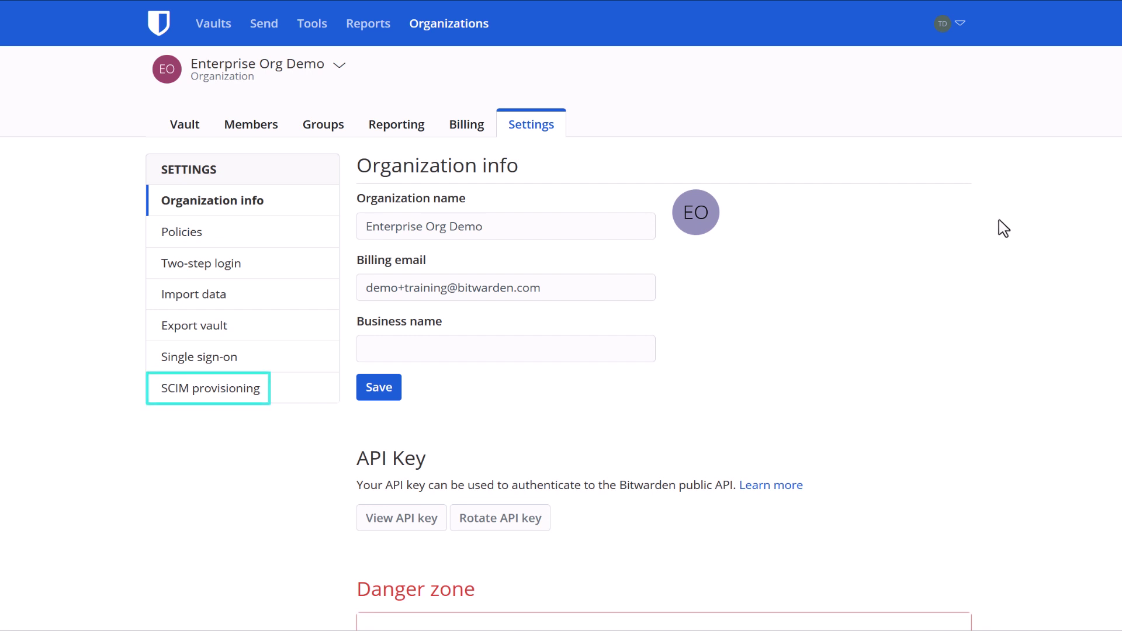
- Enable and save SCIM provisioning, then view Directory Connector's Okta directory settings
click(262, 398)
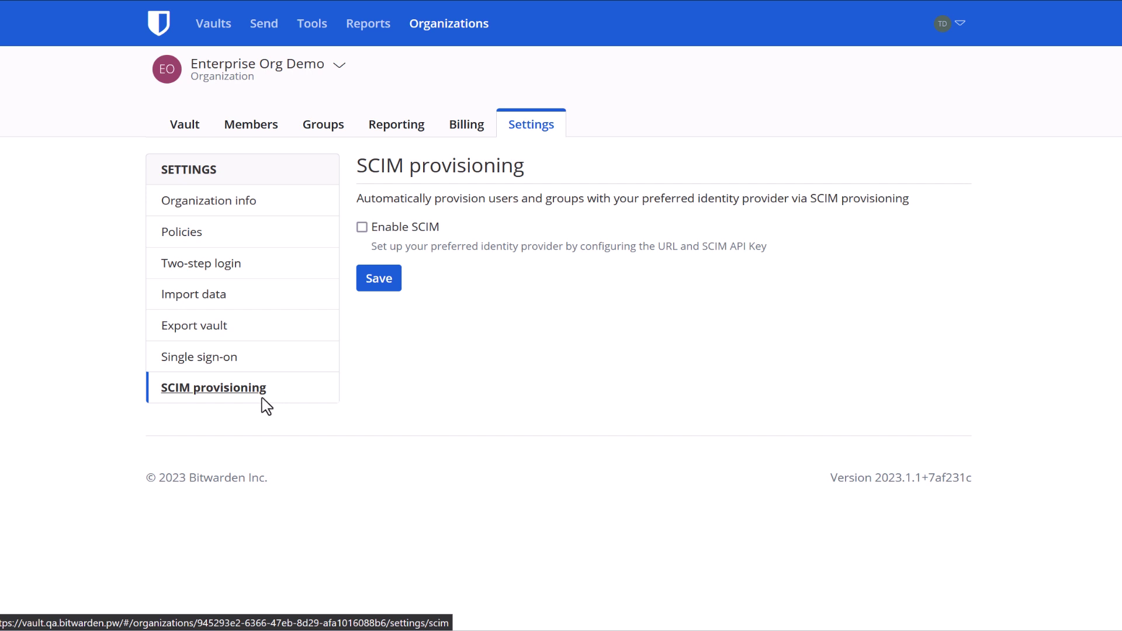
click(362, 230)
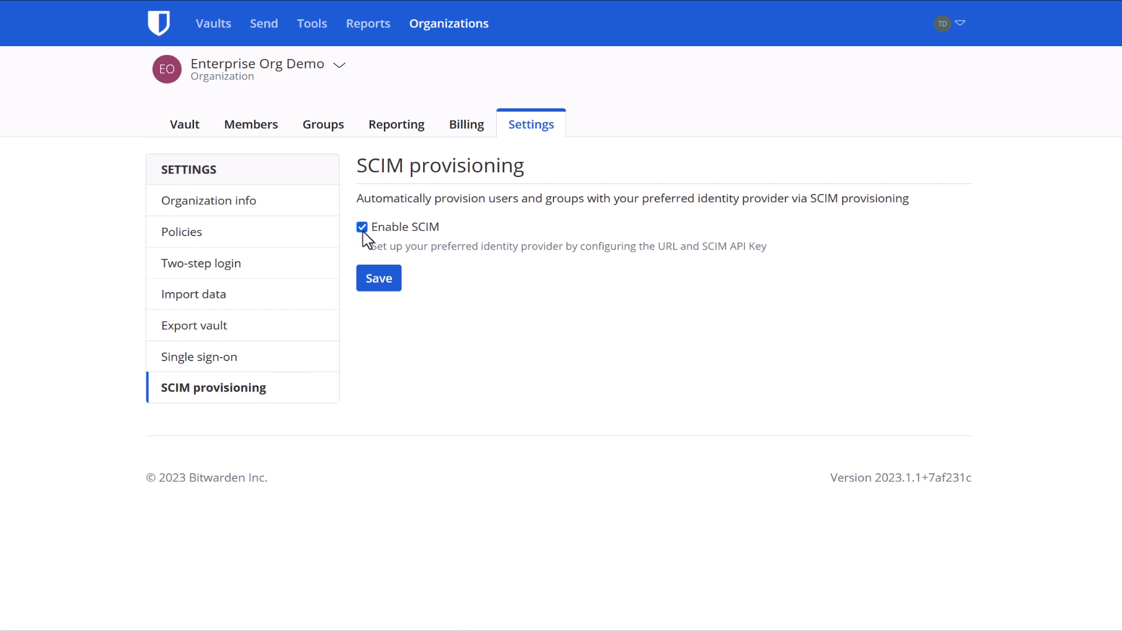
click(384, 279)
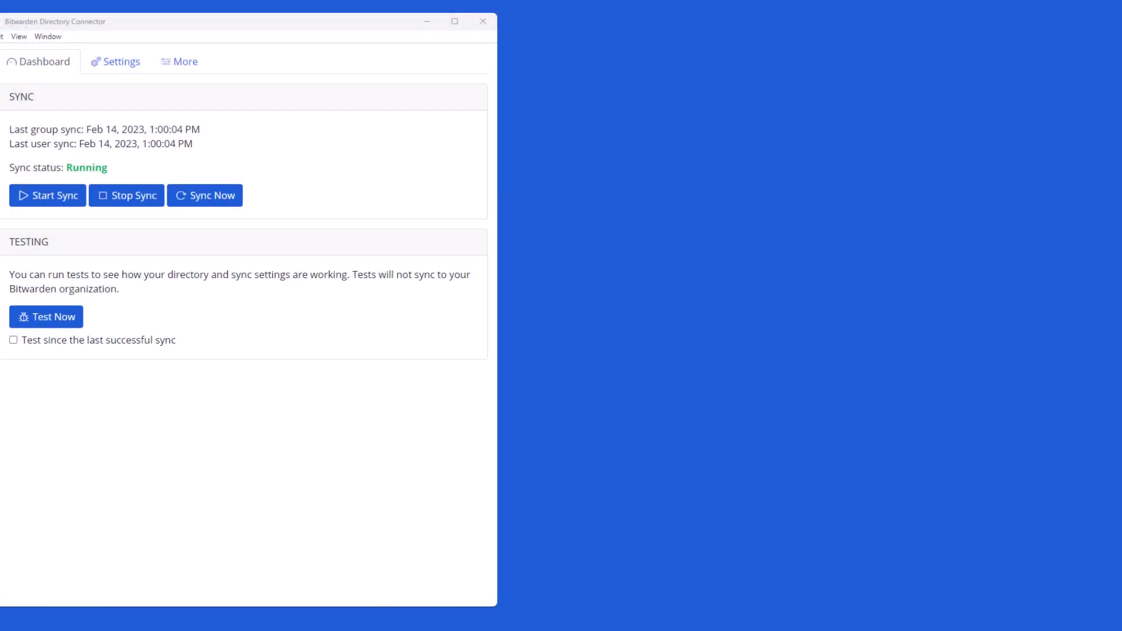
click(120, 64)
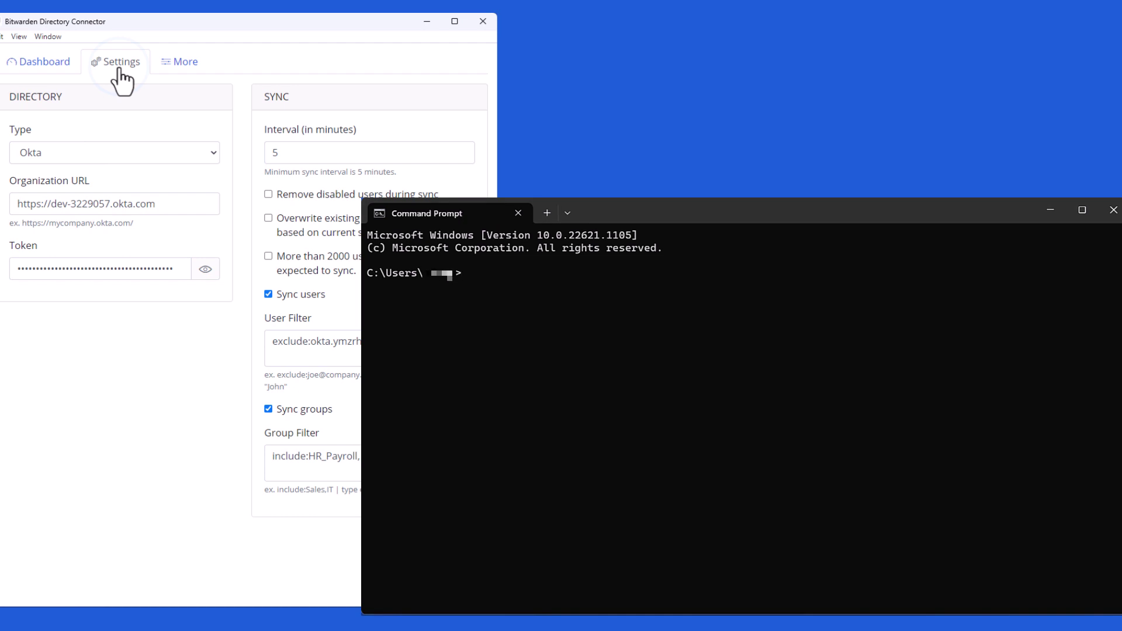
- Change the working directory to the pasted Bitwarden CLI folder path
text(cd)
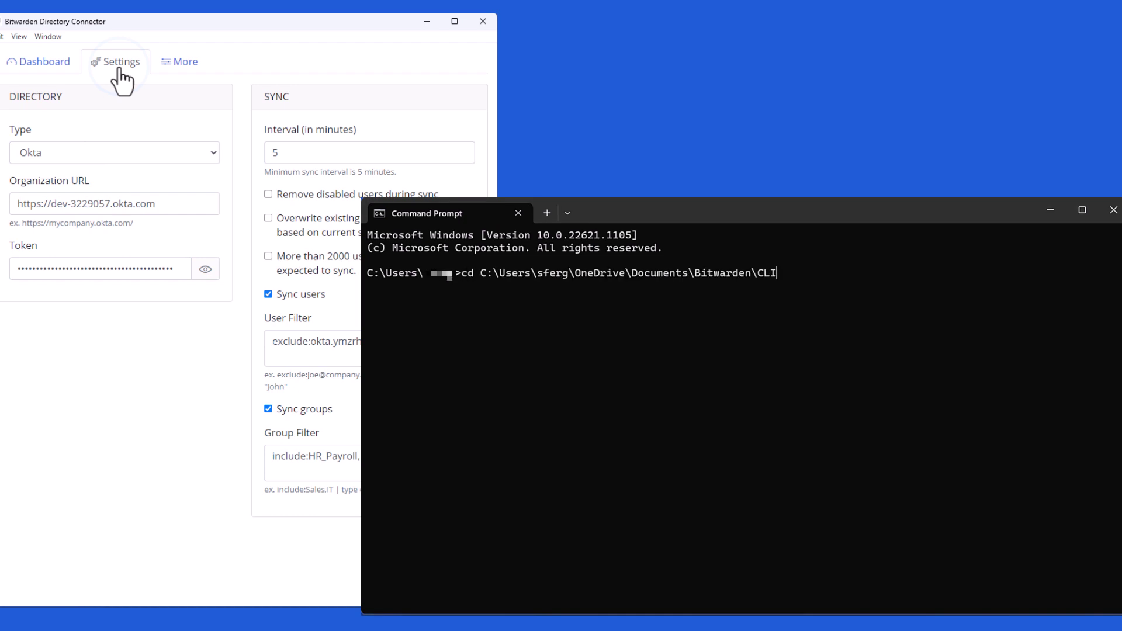
key(Return)
- Run bwdc --help, then enter 'bwdc config okta.token' at the prompt
text(bwdc )
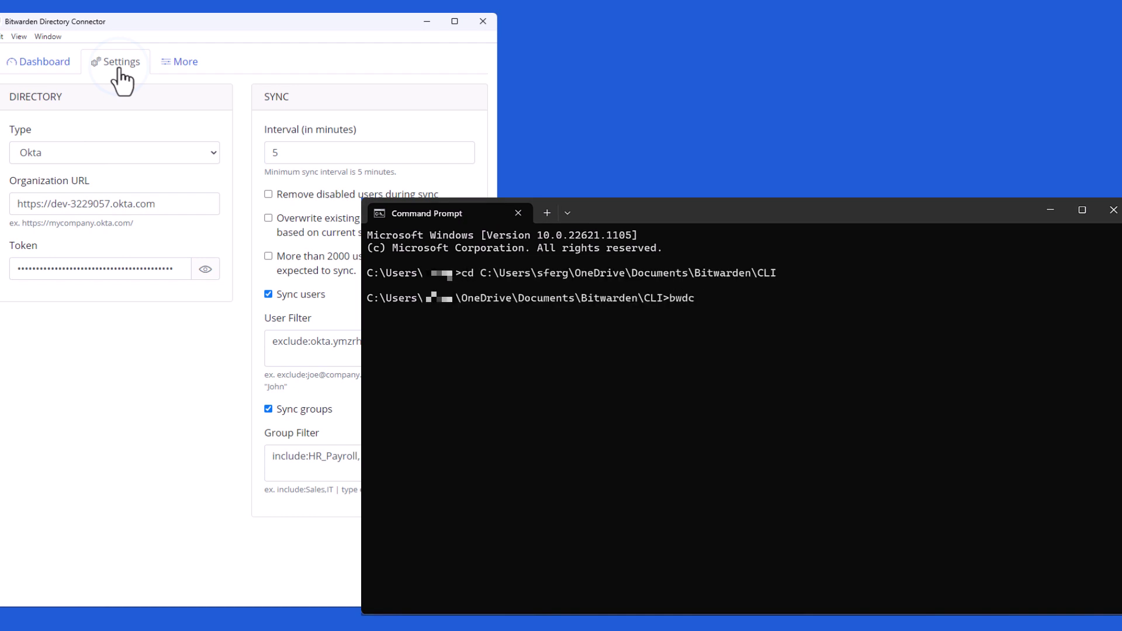
text(--help)
key(Return)
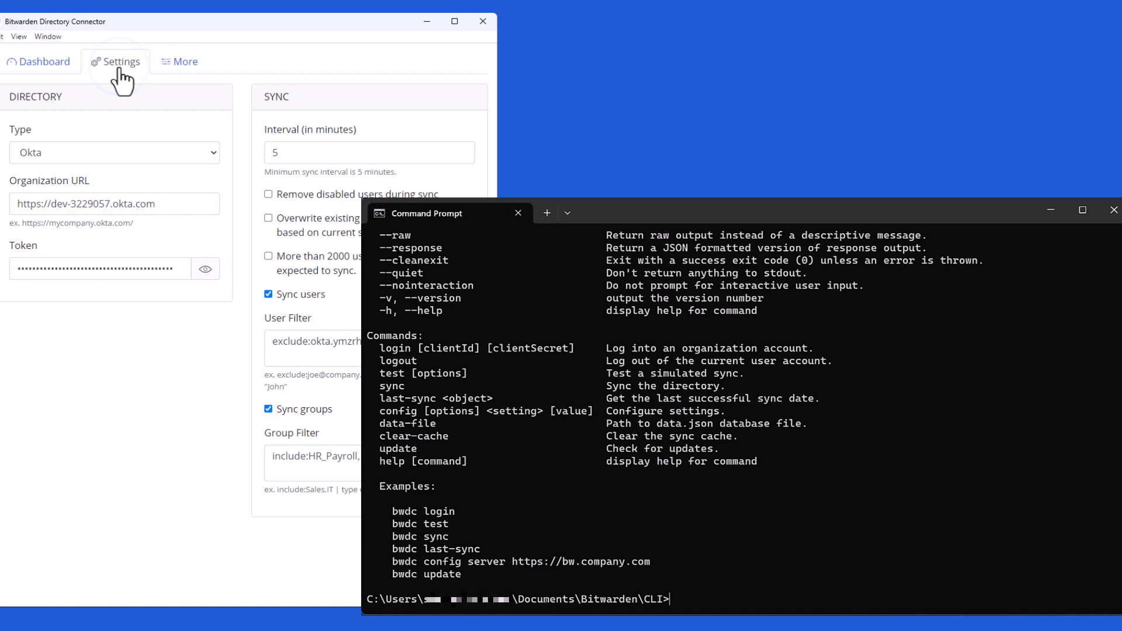
text(bwdc config ok)
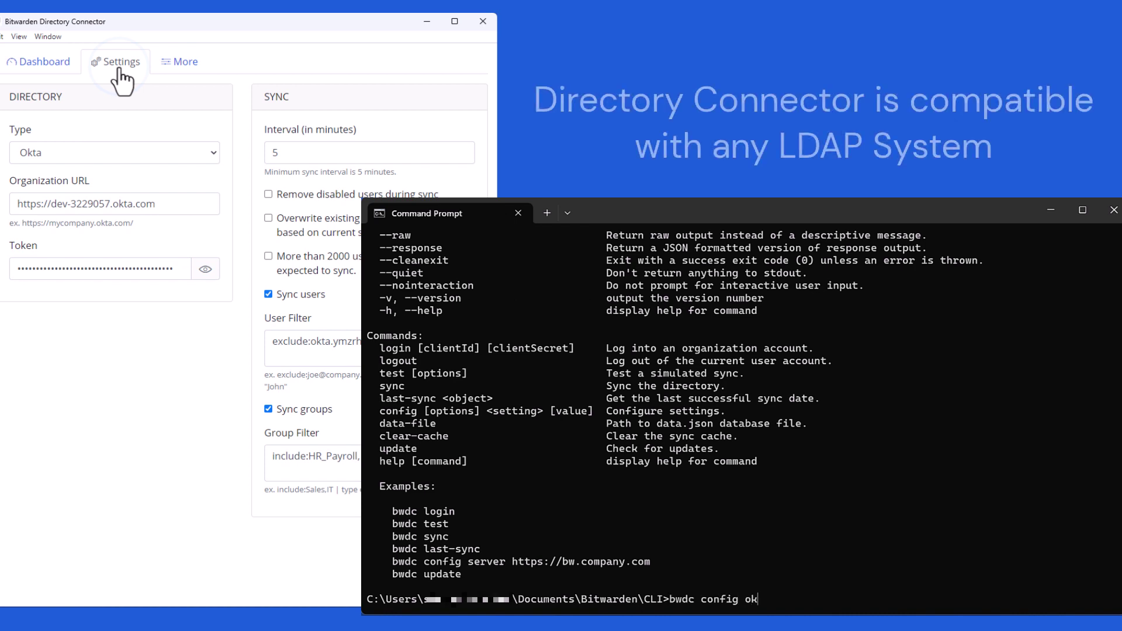
text(ta.token)
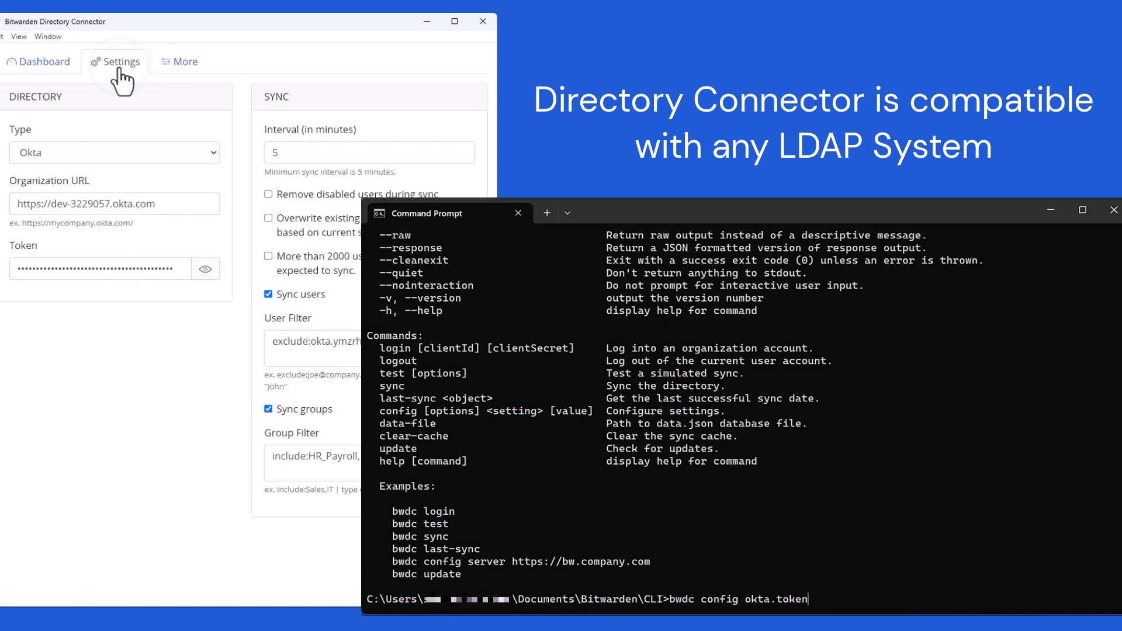